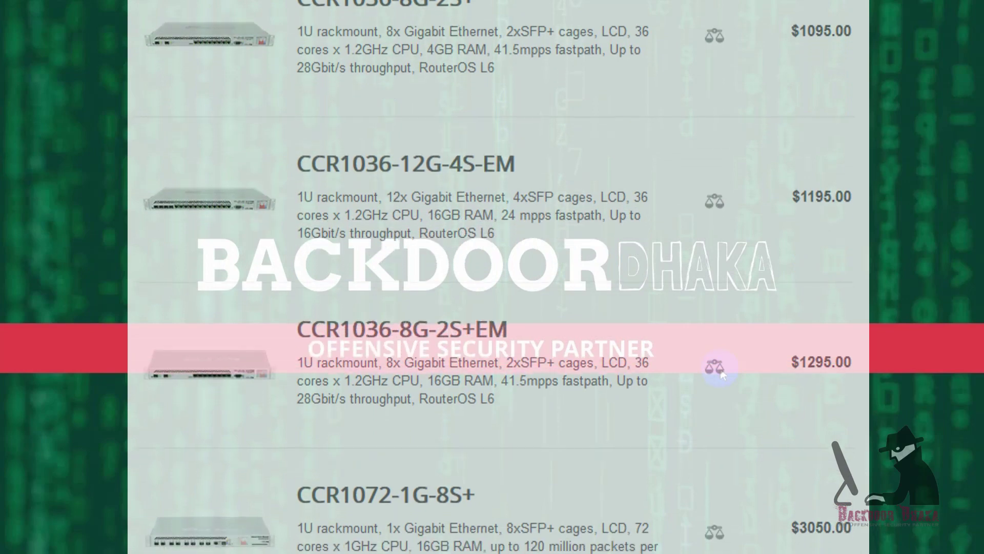
# Step: Scroll down through the MikroTik product price list past the Cloud Core Router models
pyautogui.scroll(-2, 720, 368)
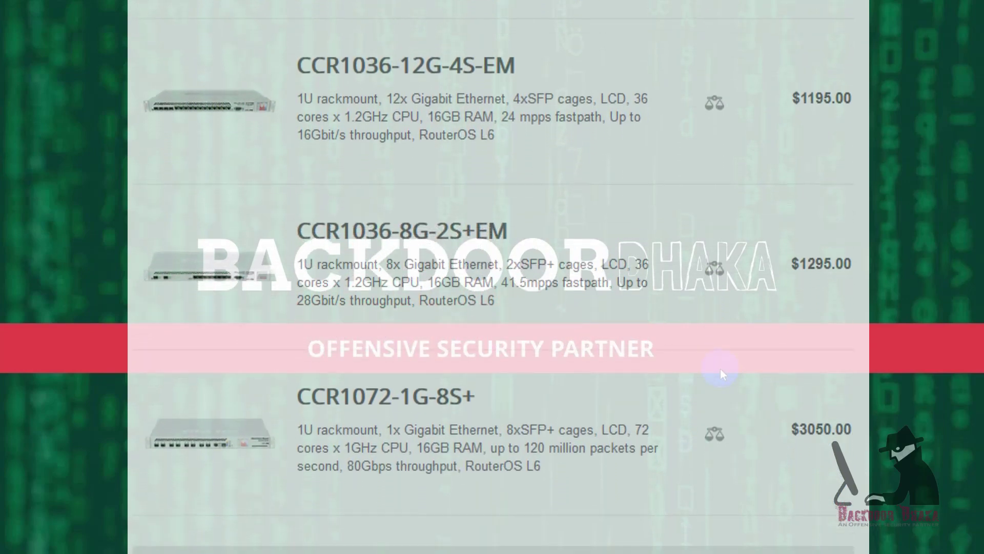
pyautogui.scroll(-2, 721, 368)
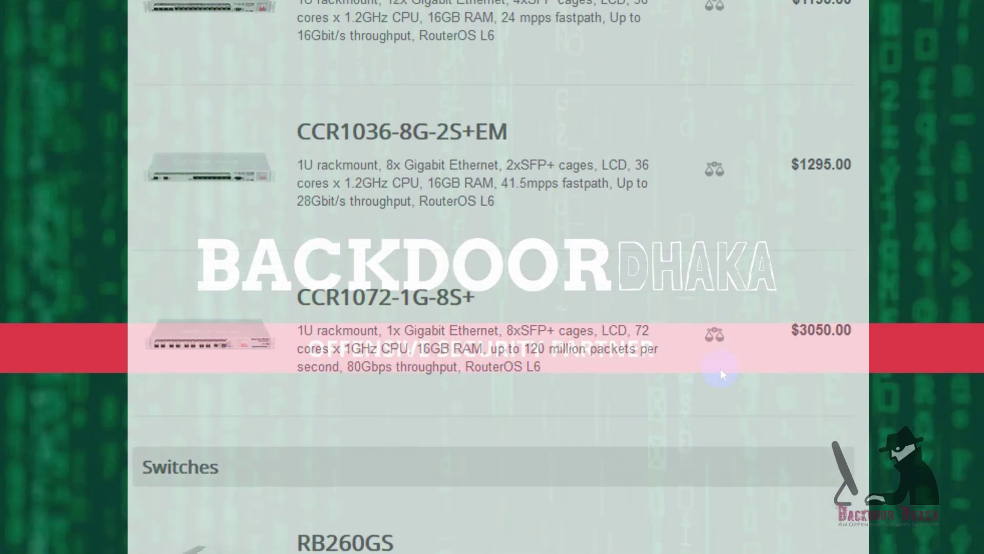
pyautogui.scroll(-1, 720, 368)
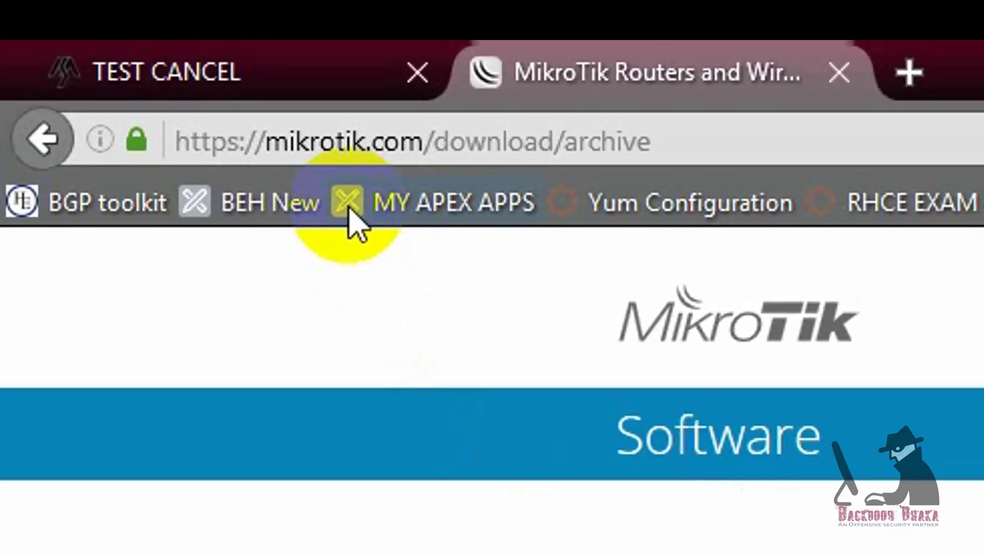
# Step: From the archive page, expand Release 6.42.9 in the long-term release tree to list its files
pyautogui.click(477, 125)
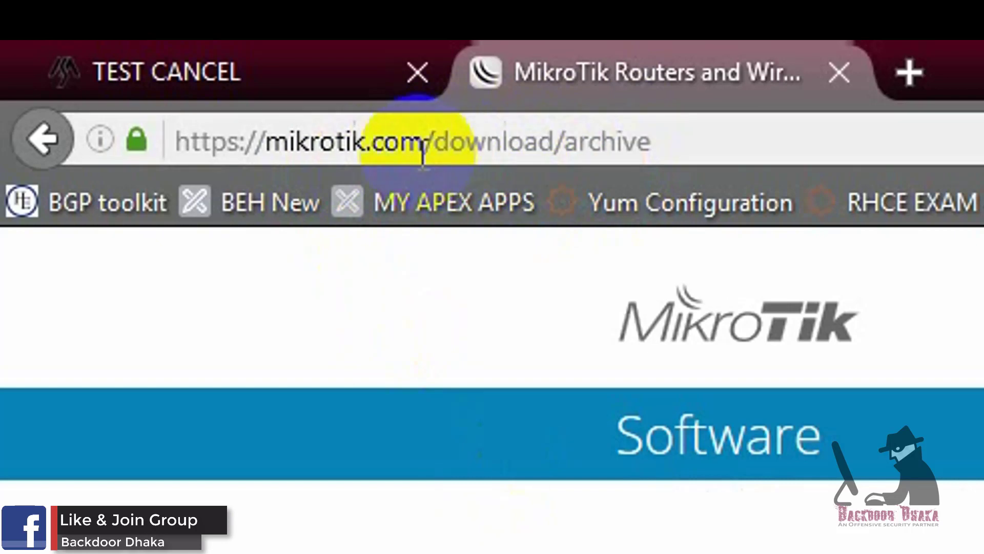
pyautogui.moveTo(257, 143); pyautogui.dragTo(695, 126)
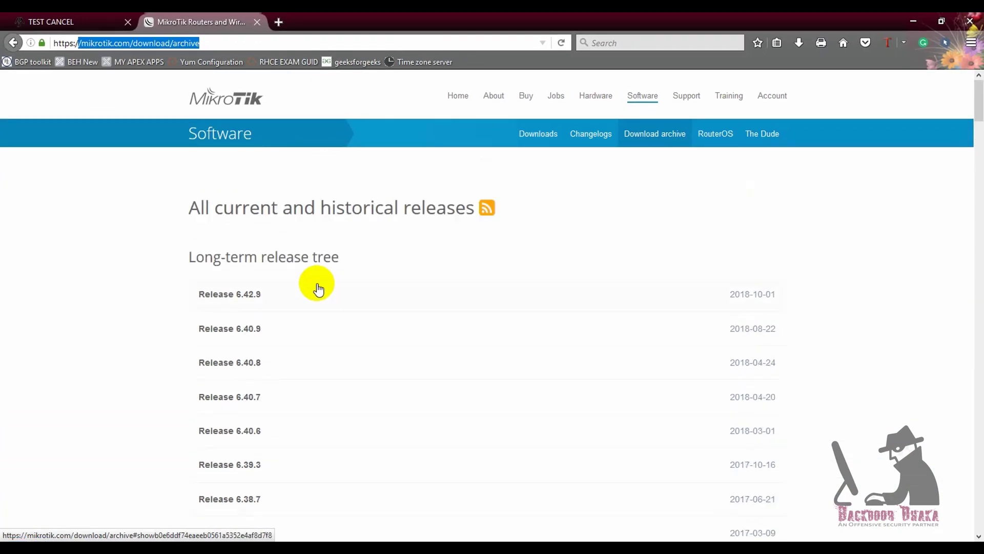
pyautogui.click(221, 295)
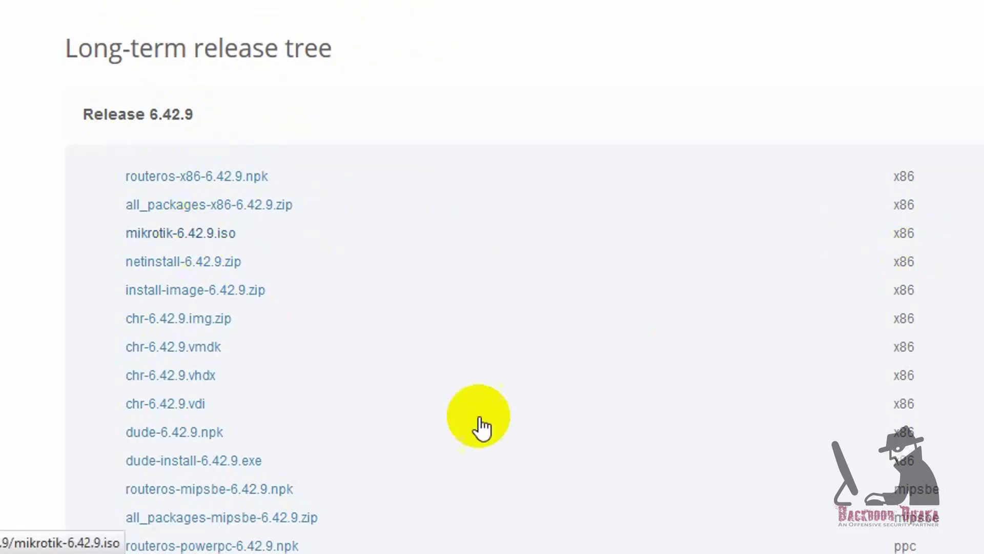
# Step: Download the 25.10 MB mikrotik-6.42.9.iso image into Downloads with Internet Download Manager
pyautogui.click(233, 236)
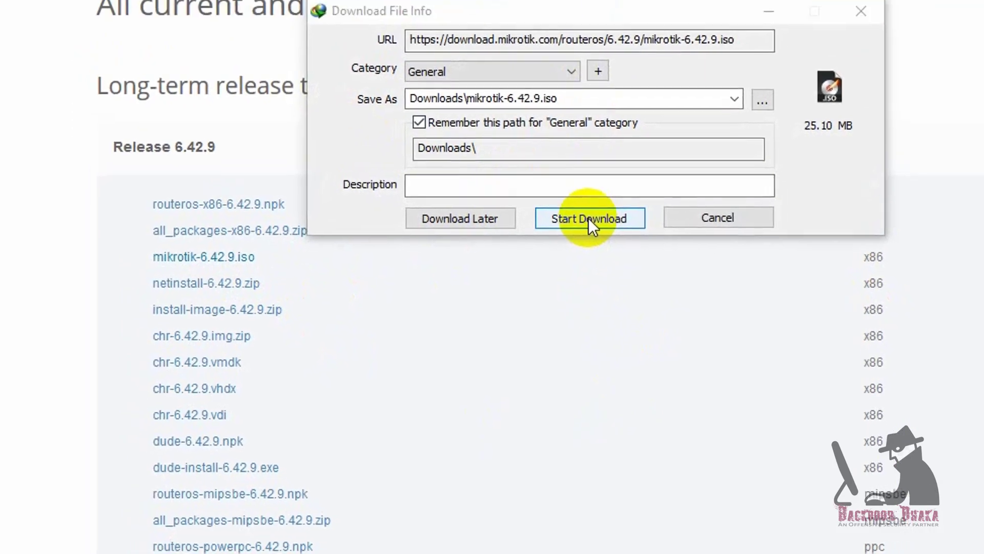
pyautogui.click(589, 219)
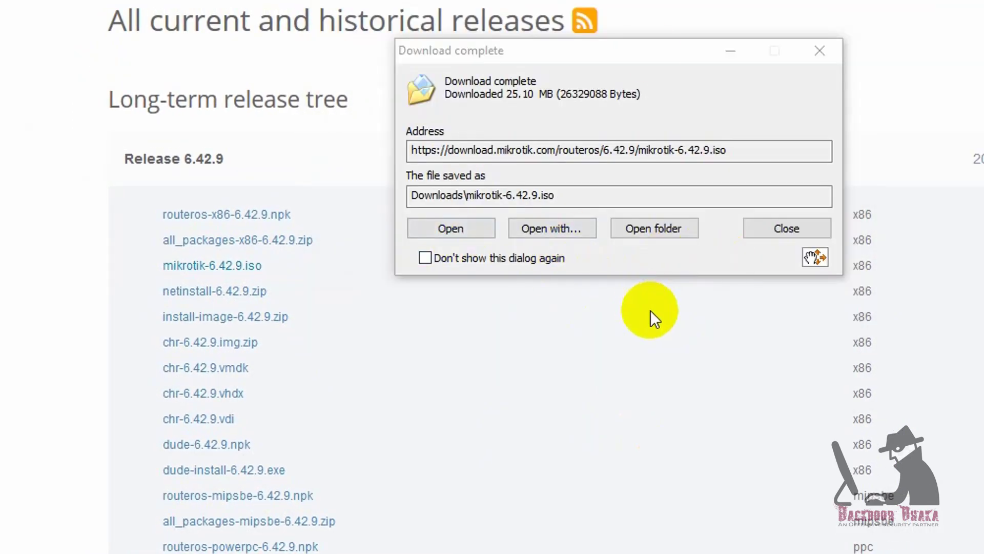
pyautogui.moveTo(645, 51); pyautogui.dragTo(665, 89)
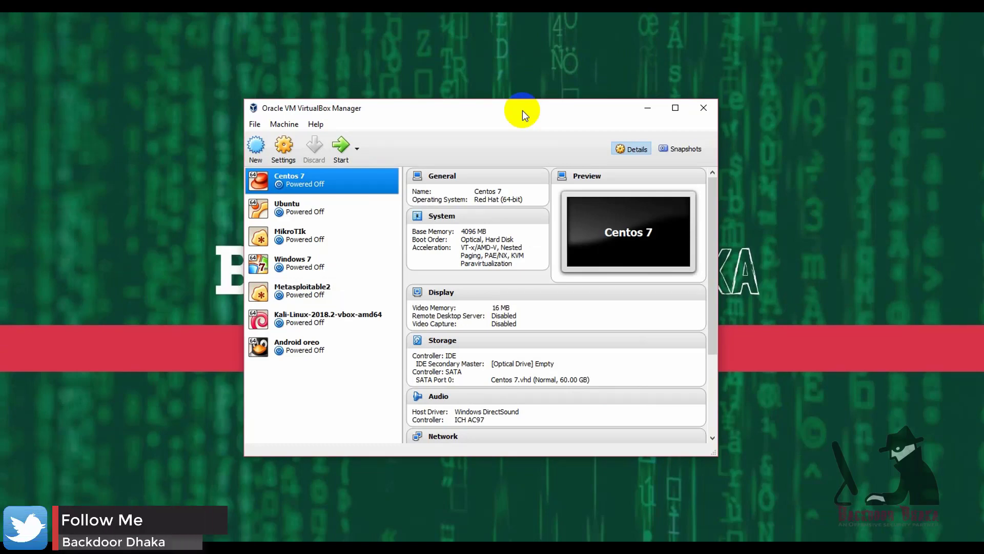
# Step: Move VirtualBox Manager to the upper left and select the existing MikroTIk VM (512 MB, 8 GB disk)
pyautogui.moveTo(522, 110); pyautogui.dragTo(315, 56)
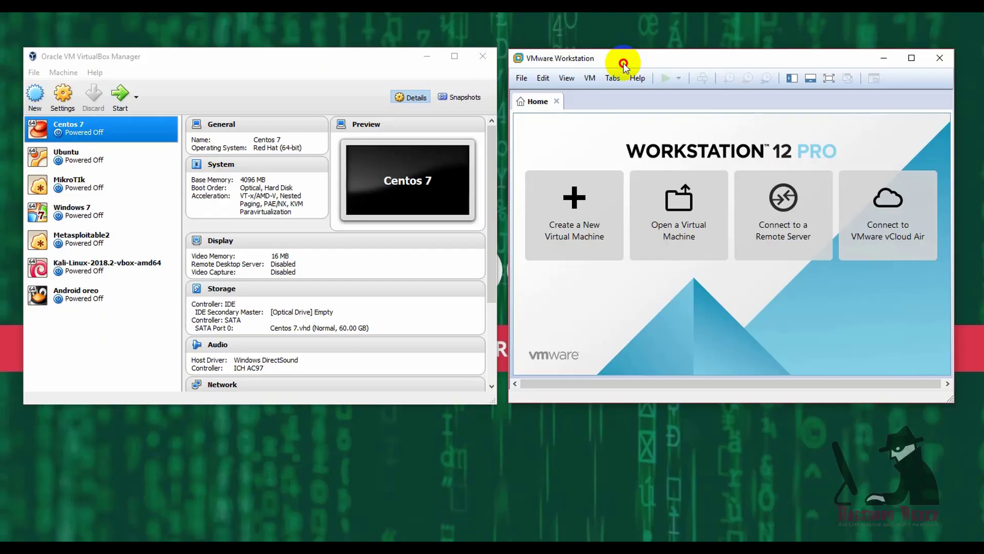
pyautogui.click(246, 60)
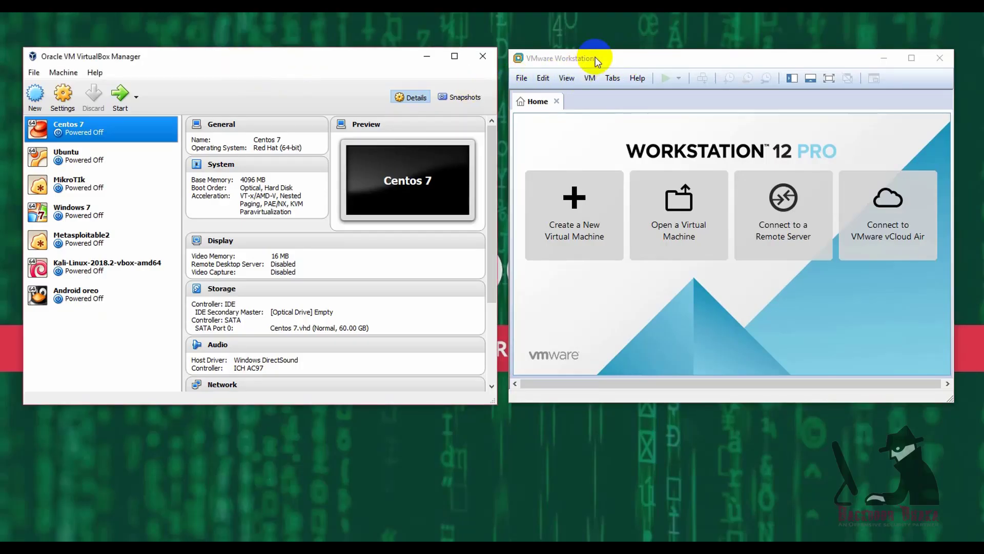
pyautogui.click(35, 95)
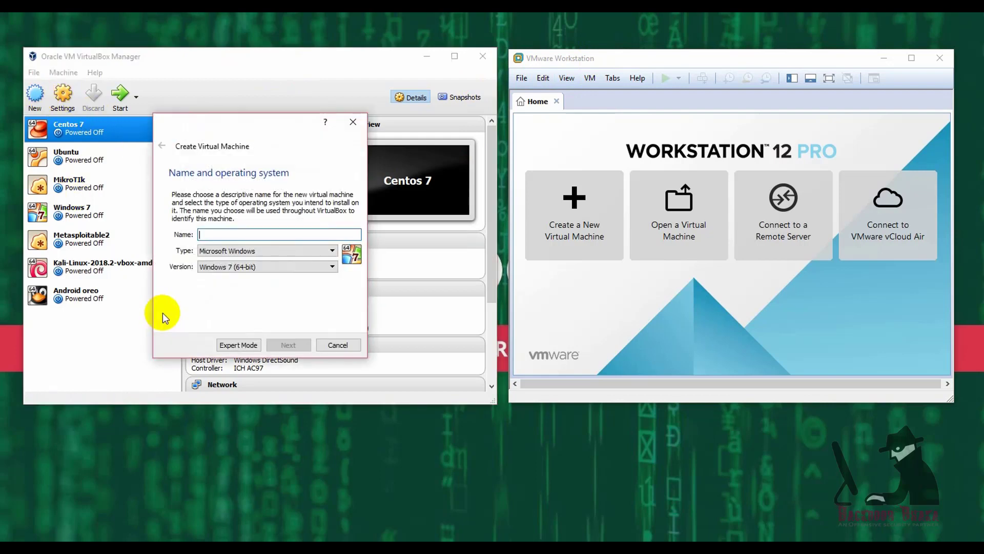
pyautogui.click(353, 122)
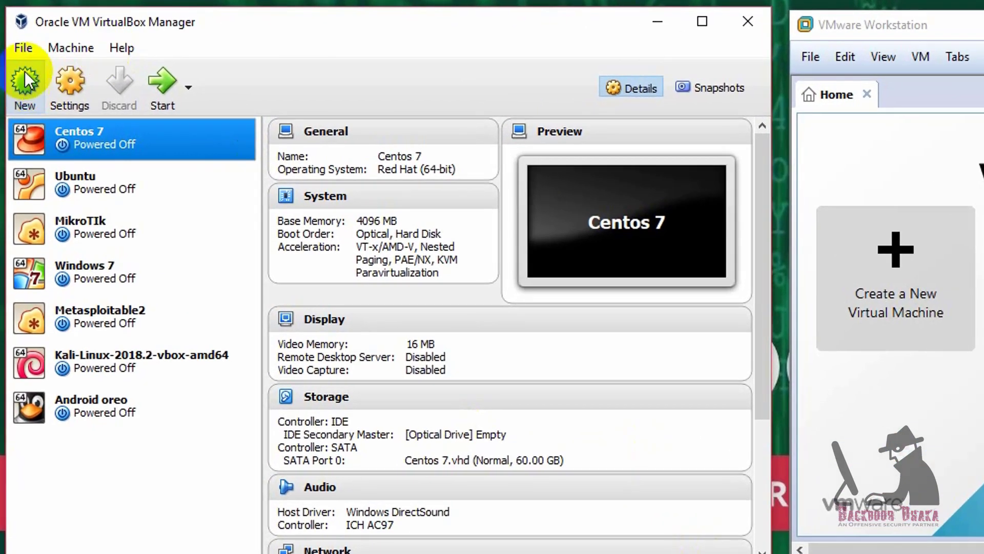
pyautogui.click(29, 85)
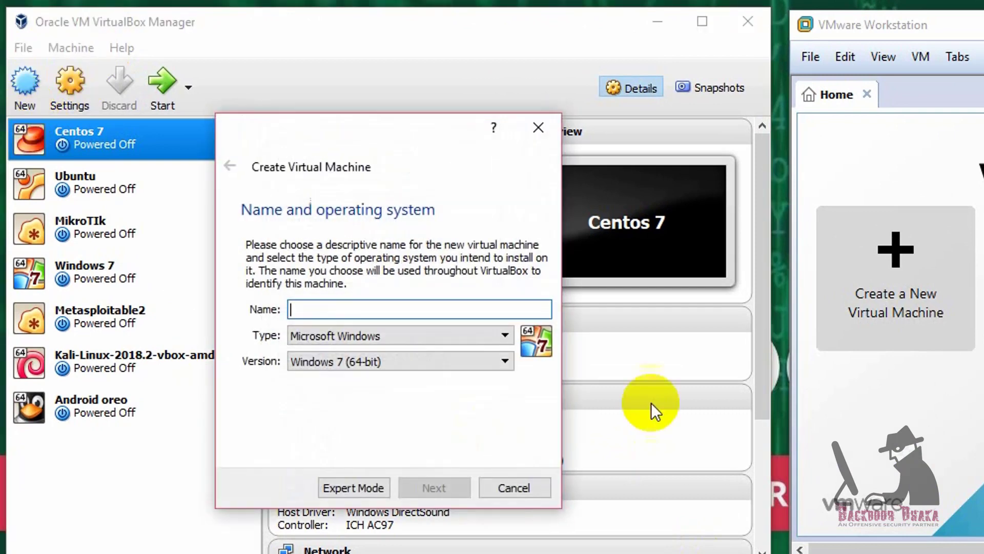
pyautogui.moveTo(264, 137); pyautogui.dragTo(472, 126)
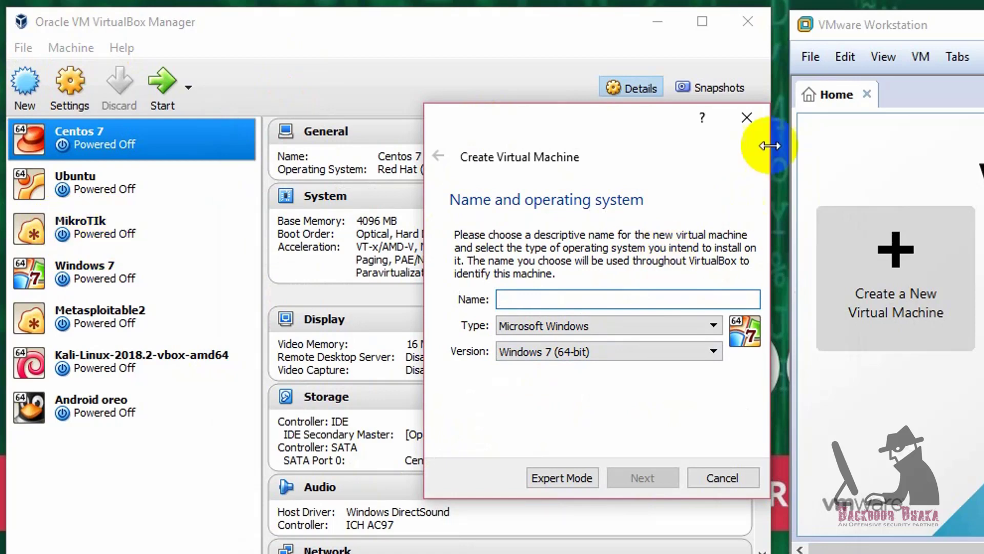
pyautogui.click(746, 118)
pyautogui.click(104, 231)
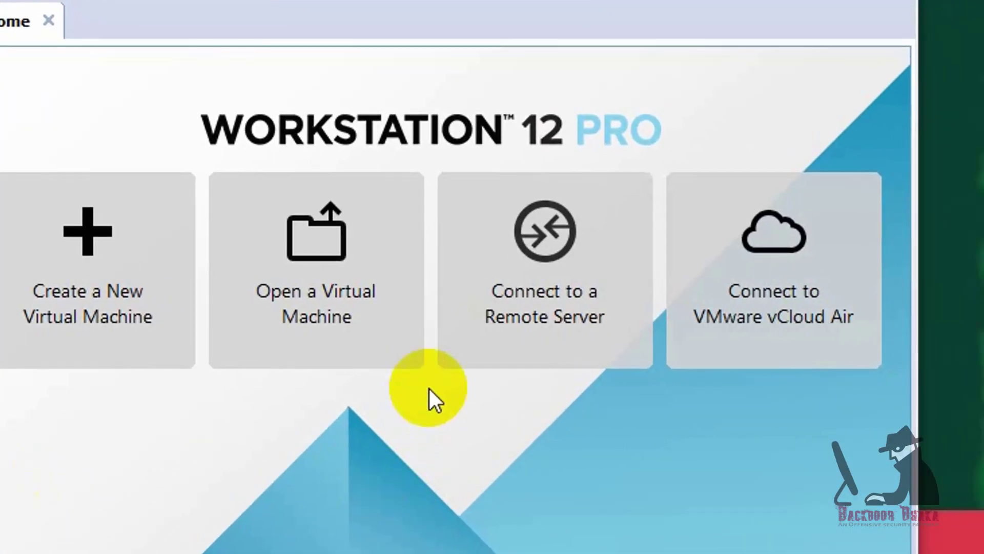
# Step: Remove the MikroTIk VM from VirtualBox, deleting all of its files
pyautogui.click(371, 308)
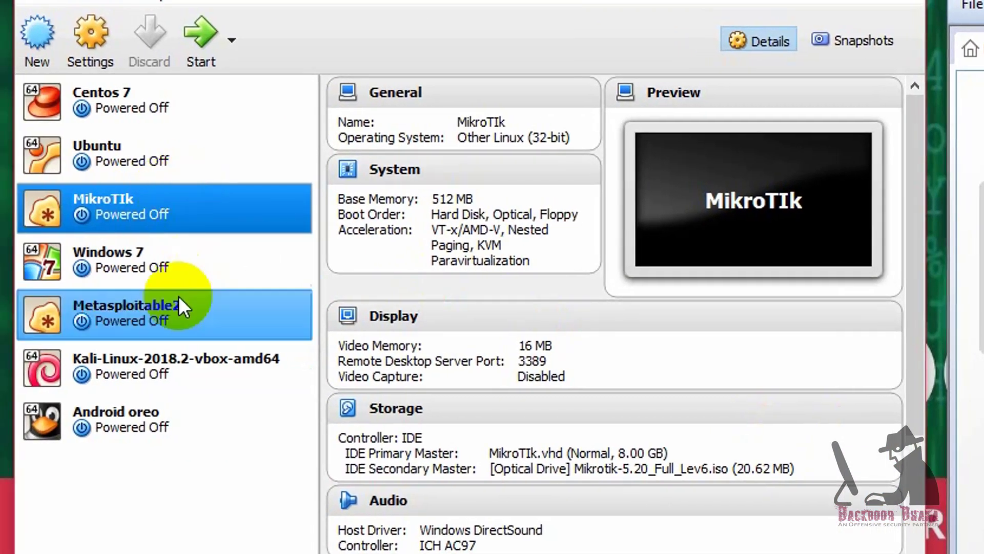
pyautogui.rightClick(109, 199)
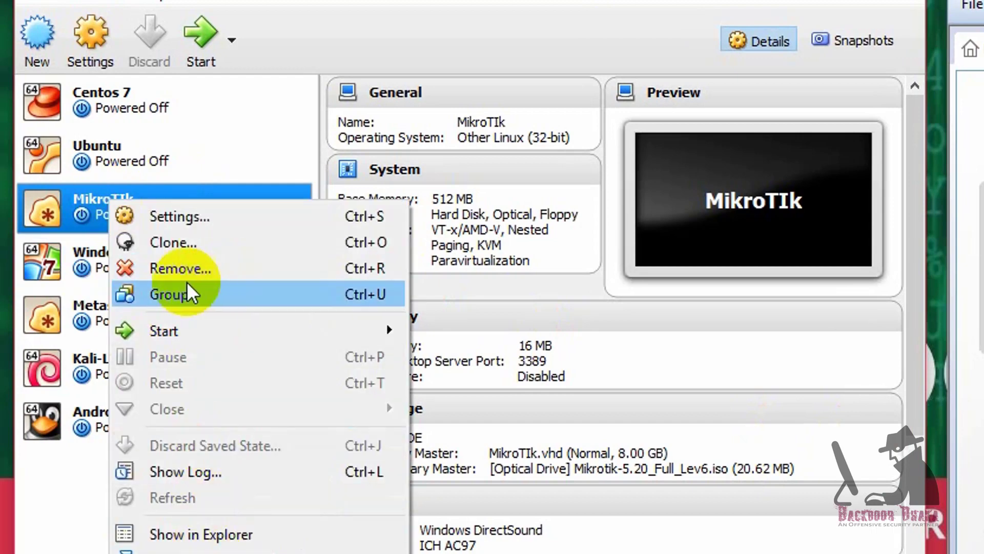
pyautogui.click(200, 268)
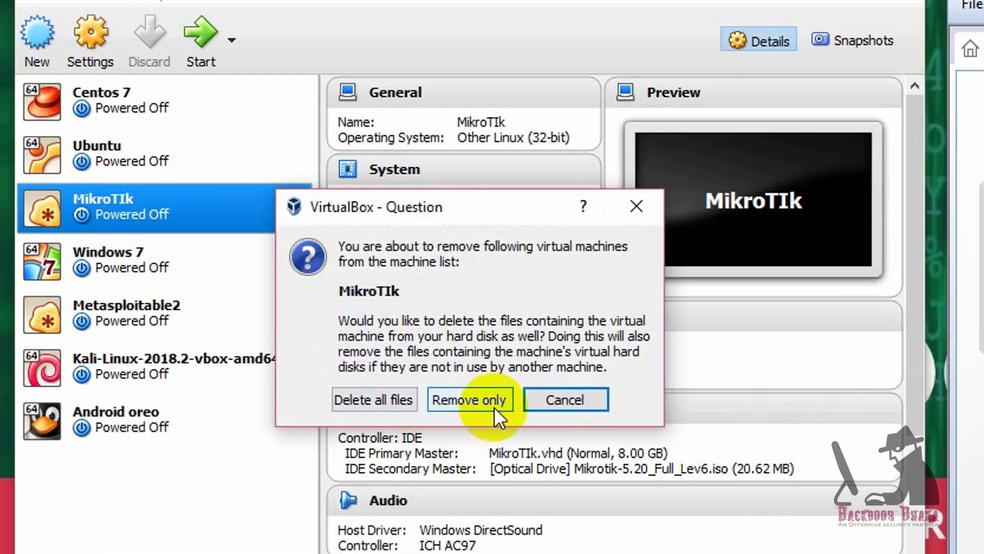
pyautogui.click(369, 397)
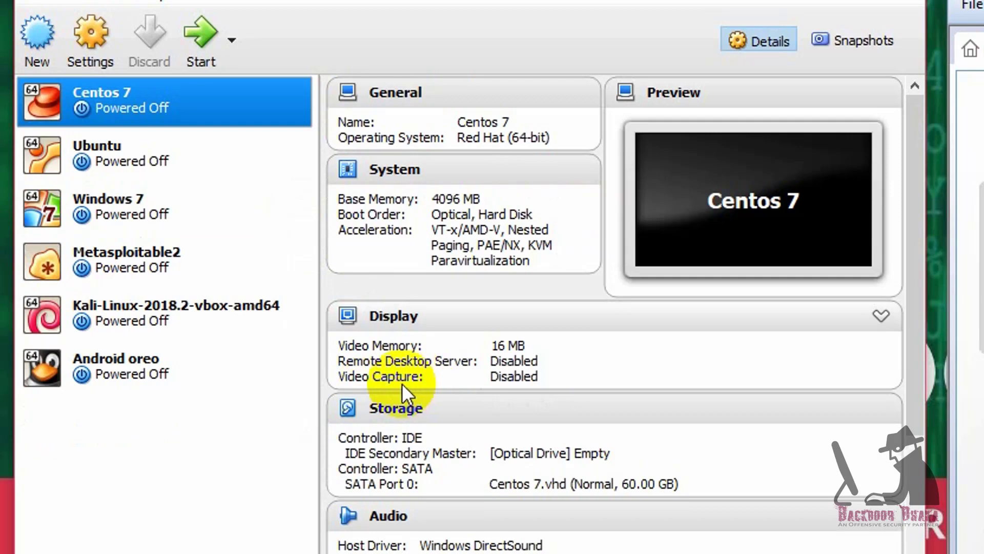
# Step: Create a VM named MikroTik, type Linux, version Other Linux (32-bit), with 256 MB memory
pyautogui.click(34, 34)
pyautogui.moveTo(360, 88); pyautogui.dragTo(432, 52)
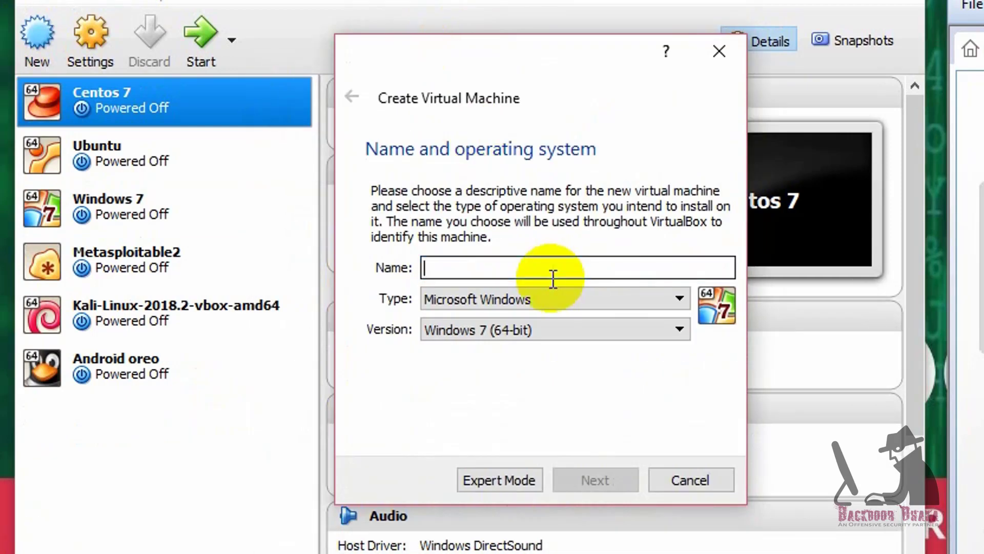
pyautogui.write('MikroTik')
pyautogui.click(497, 298)
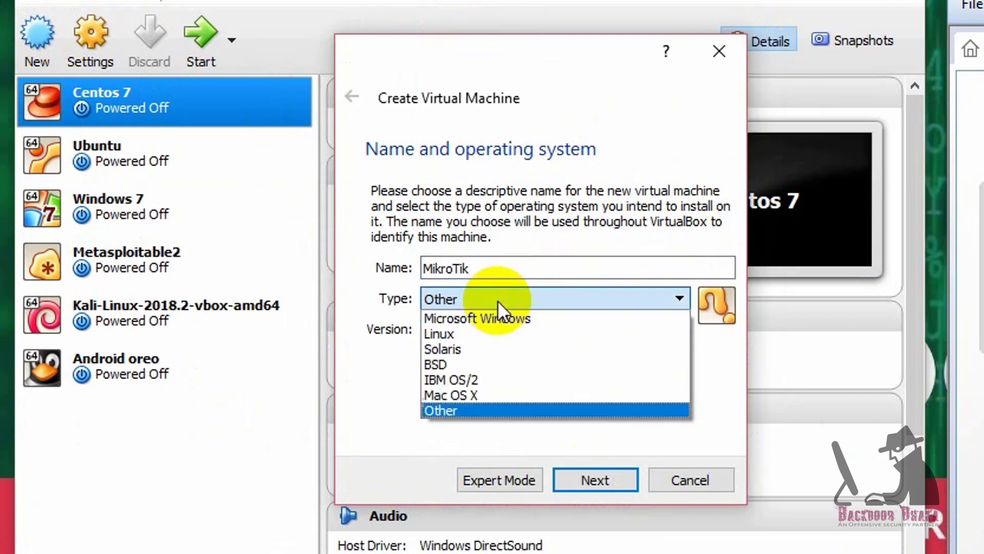
pyautogui.click(469, 332)
pyautogui.click(474, 332)
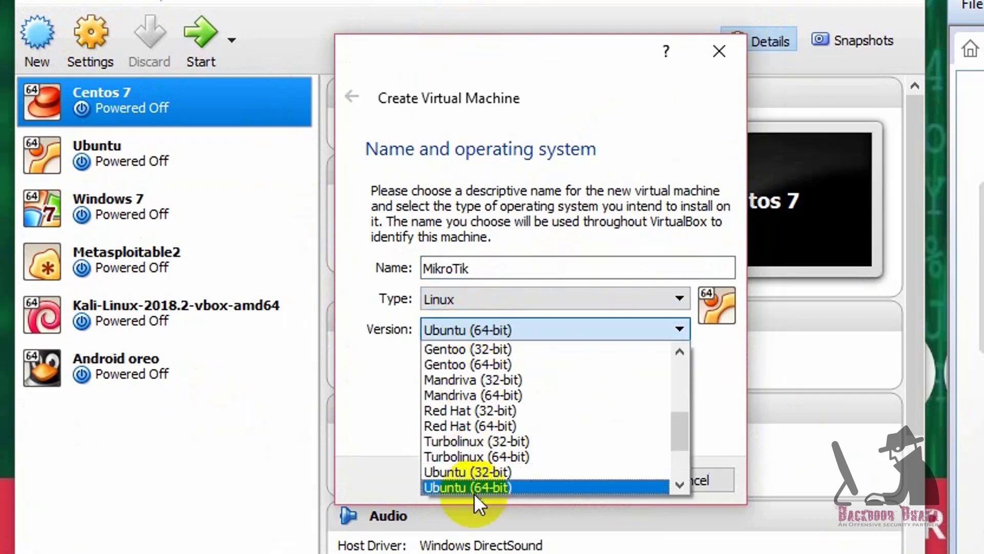
pyautogui.scroll(-2, 480, 448)
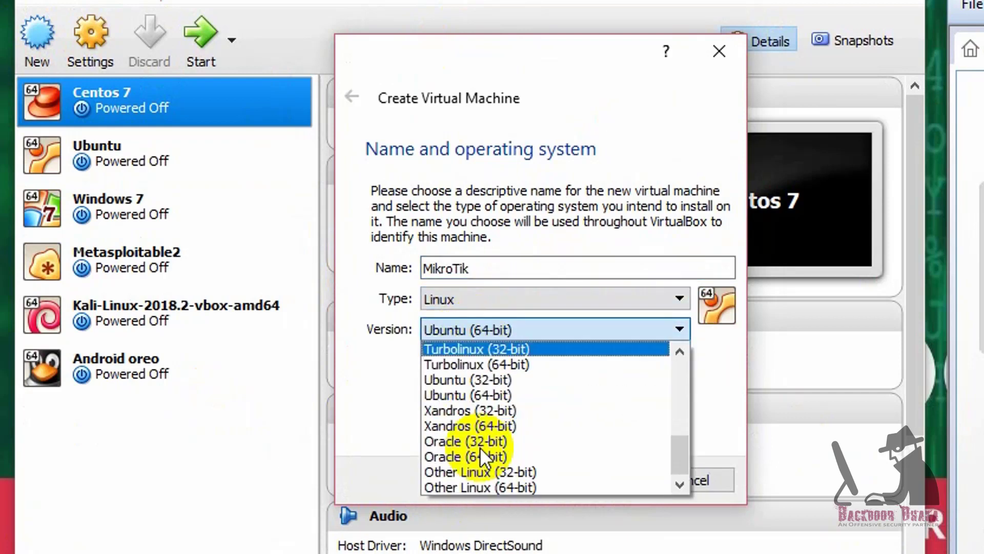
pyautogui.click(542, 472)
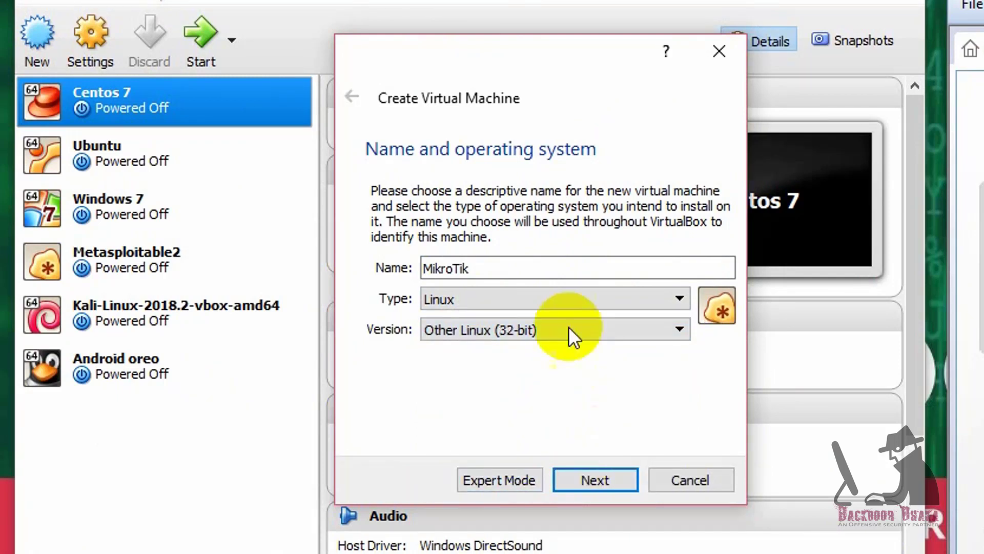
pyautogui.click(589, 479)
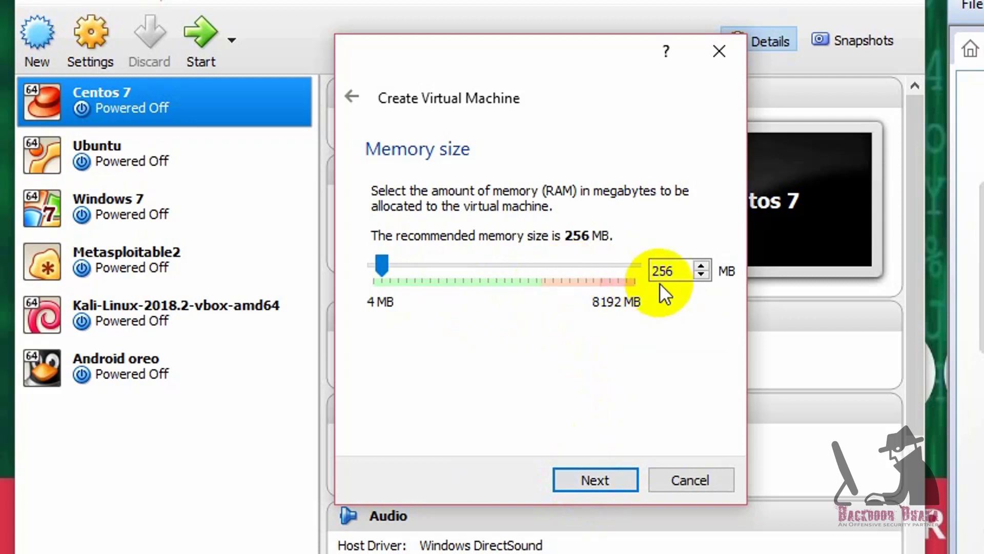
pyautogui.click(585, 479)
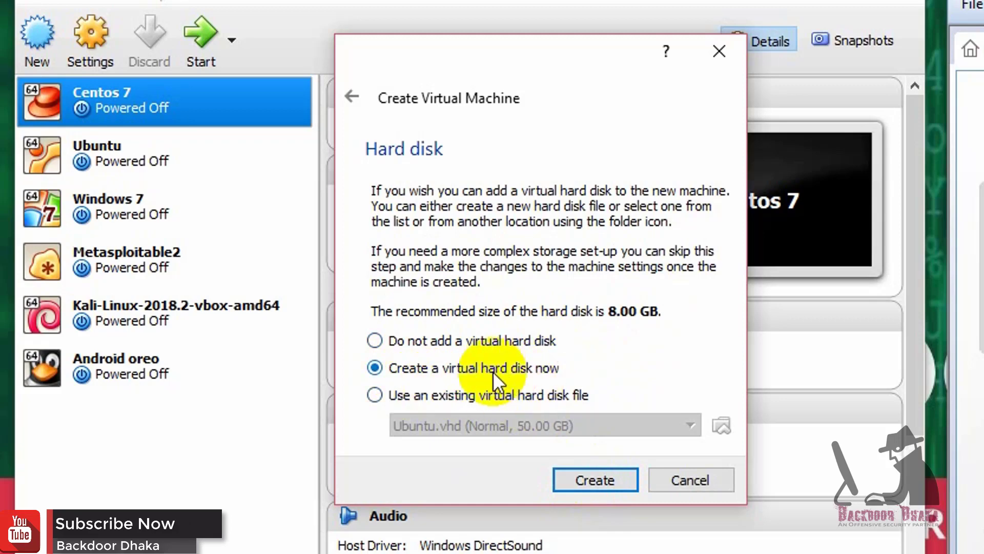
# Step: Give it a new 1 GB dynamically allocated VMDK disk named MikroTik and create the VM
pyautogui.click(588, 476)
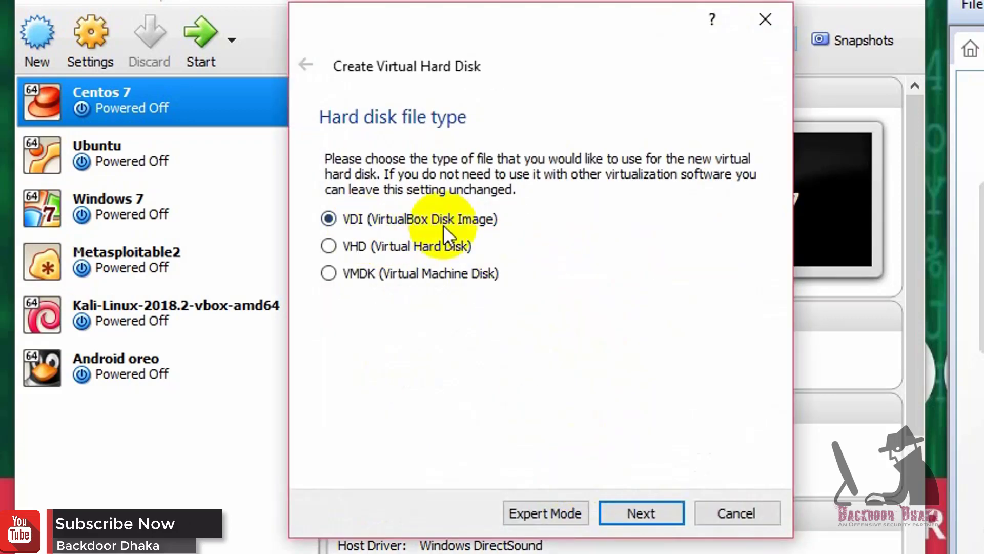
pyautogui.click(478, 275)
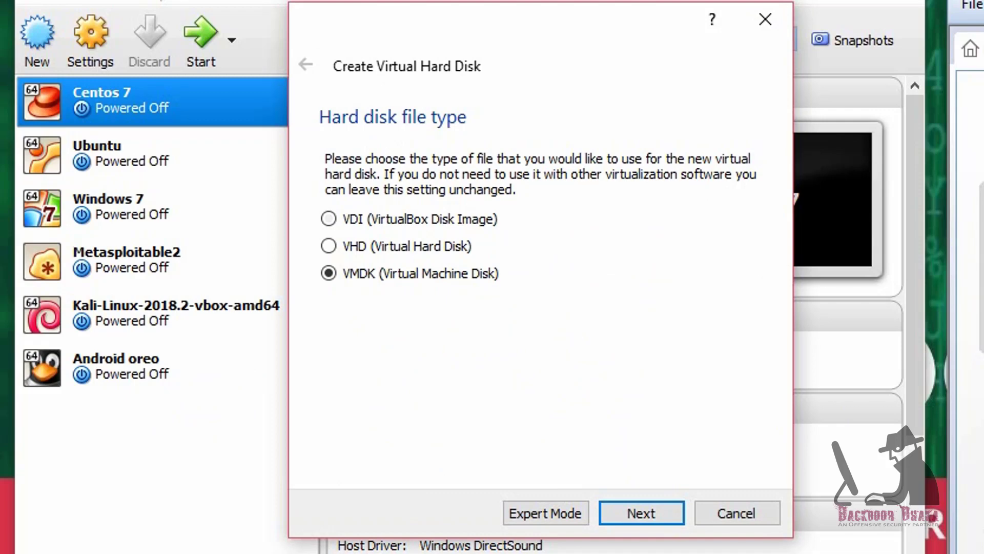
pyautogui.click(633, 513)
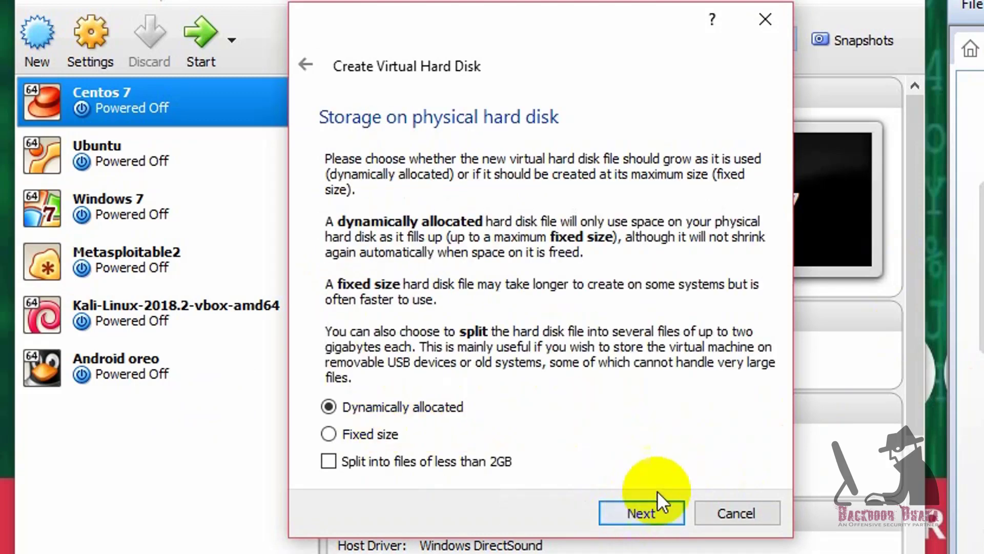
pyautogui.click(647, 515)
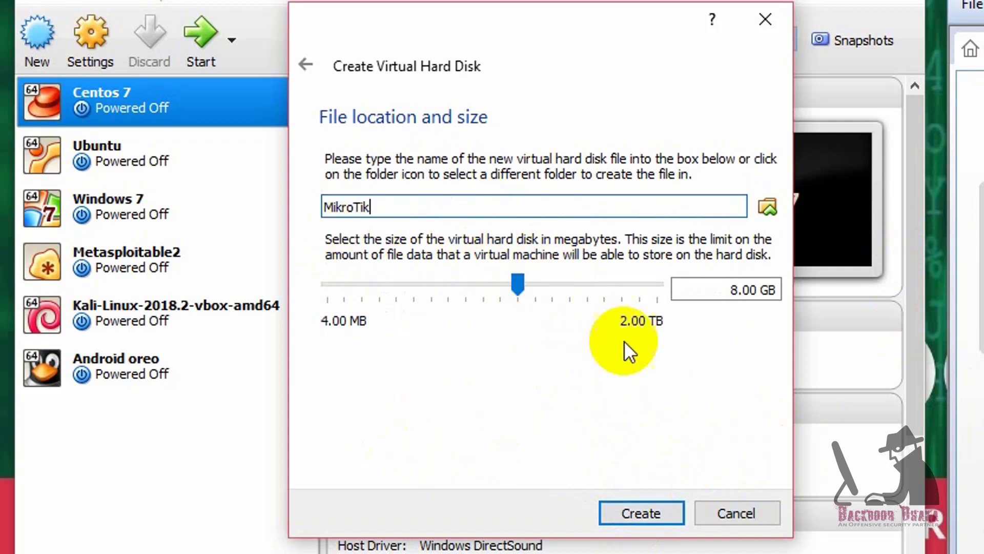
pyautogui.click(709, 291)
pyautogui.press('Delete')
pyautogui.write('1')
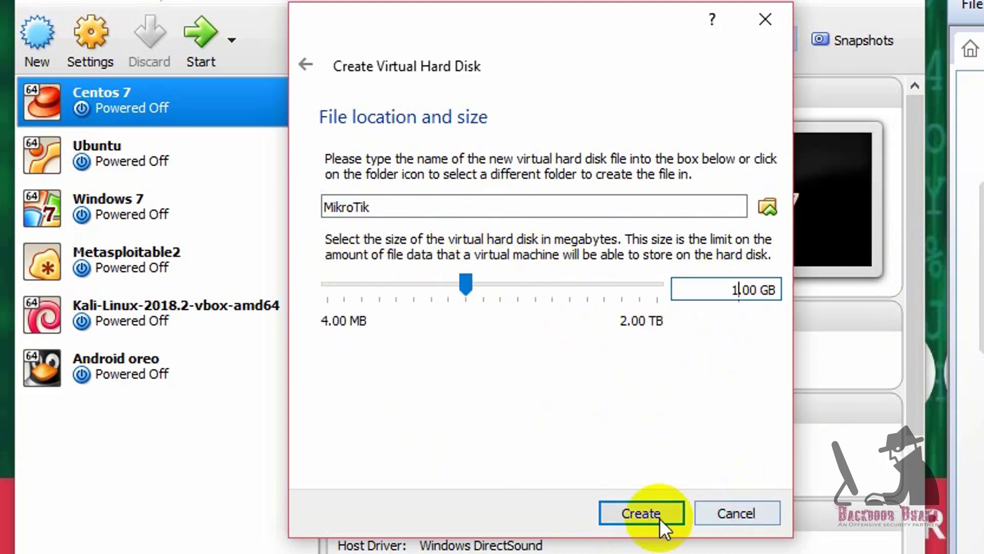
pyautogui.click(626, 512)
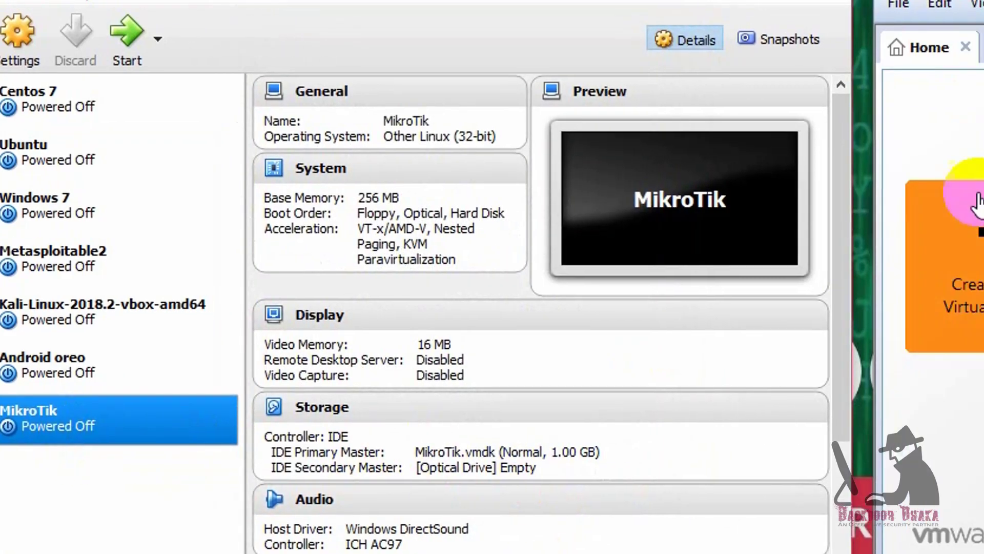
# Step: Start a new VMware VM with the OS installed later and guest OS Other, version Other
pyautogui.click(976, 200)
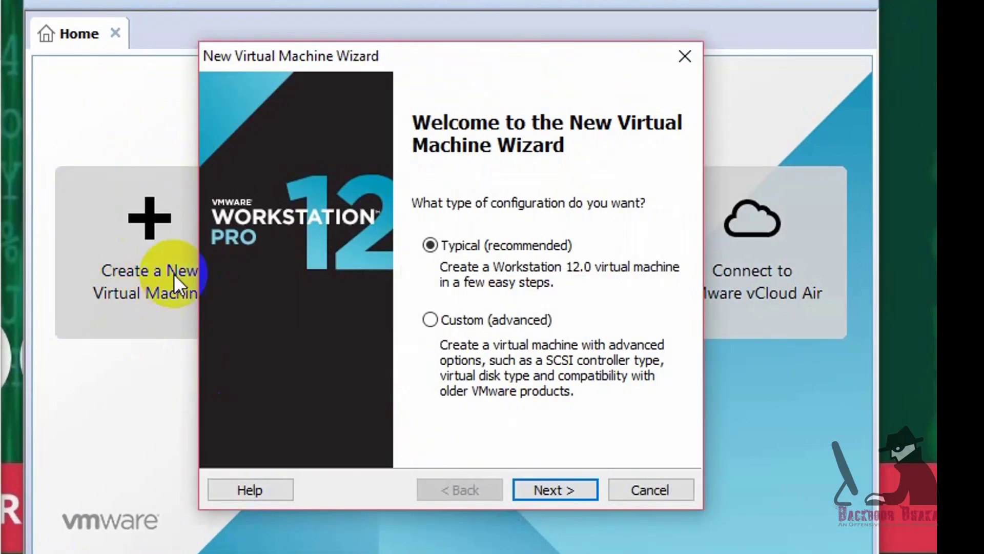
pyautogui.click(556, 491)
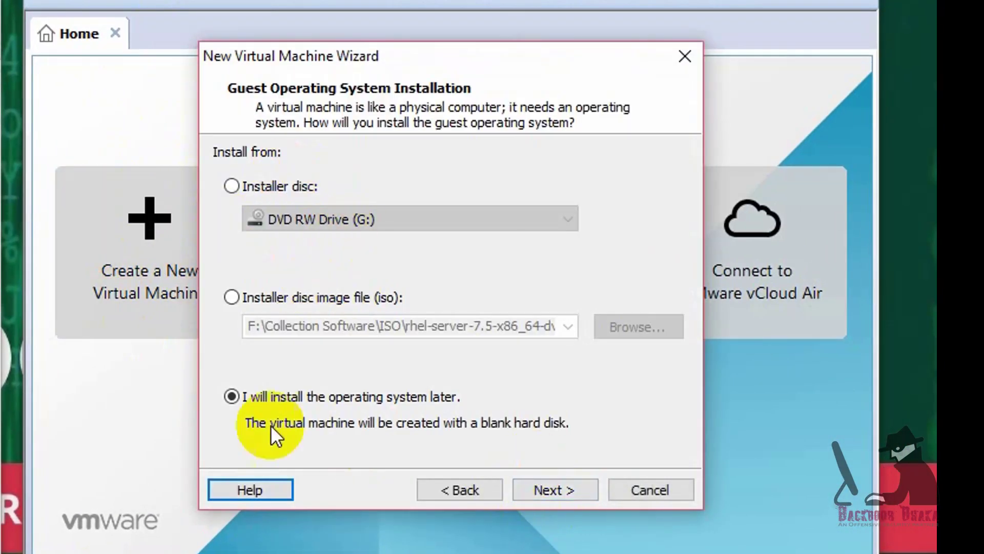
pyautogui.click(565, 492)
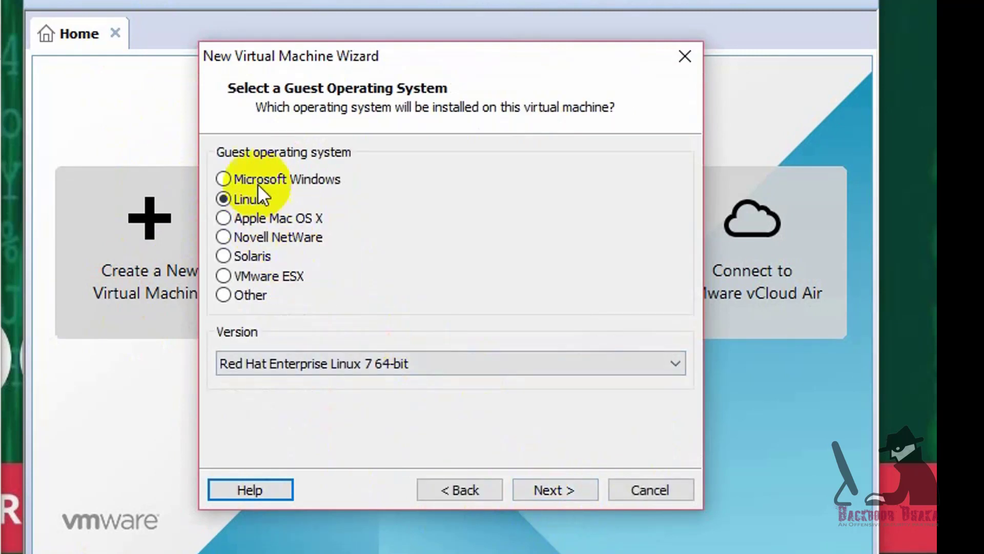
pyautogui.click(231, 294)
pyautogui.click(241, 200)
pyautogui.click(374, 363)
pyautogui.scroll(-4, 294, 538)
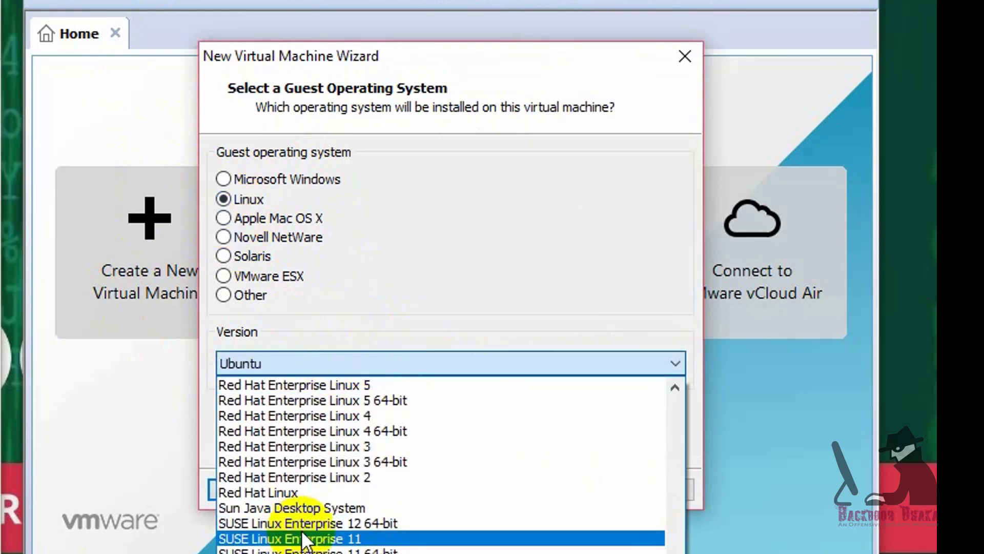
pyautogui.click(232, 294)
pyautogui.click(238, 200)
pyautogui.click(238, 297)
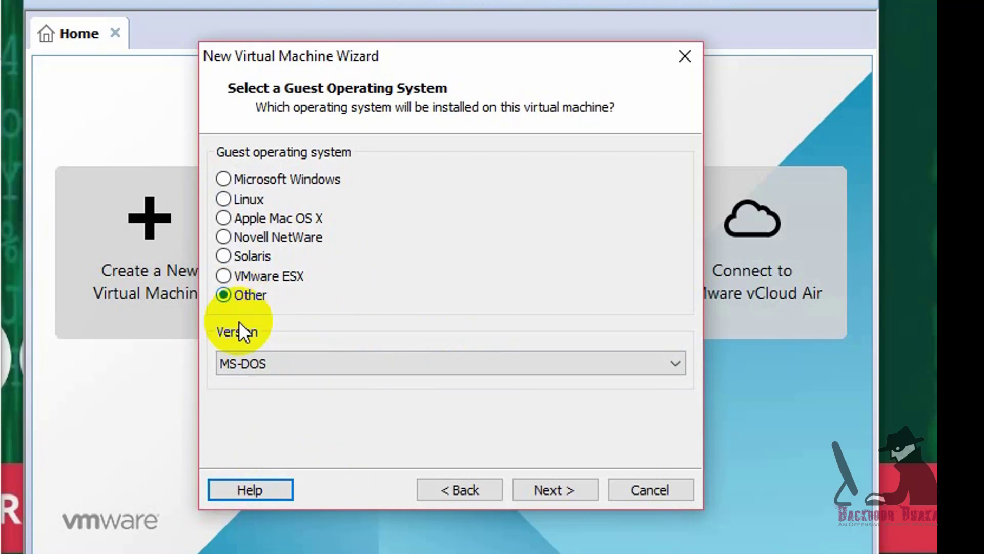
pyautogui.click(277, 363)
pyautogui.click(253, 461)
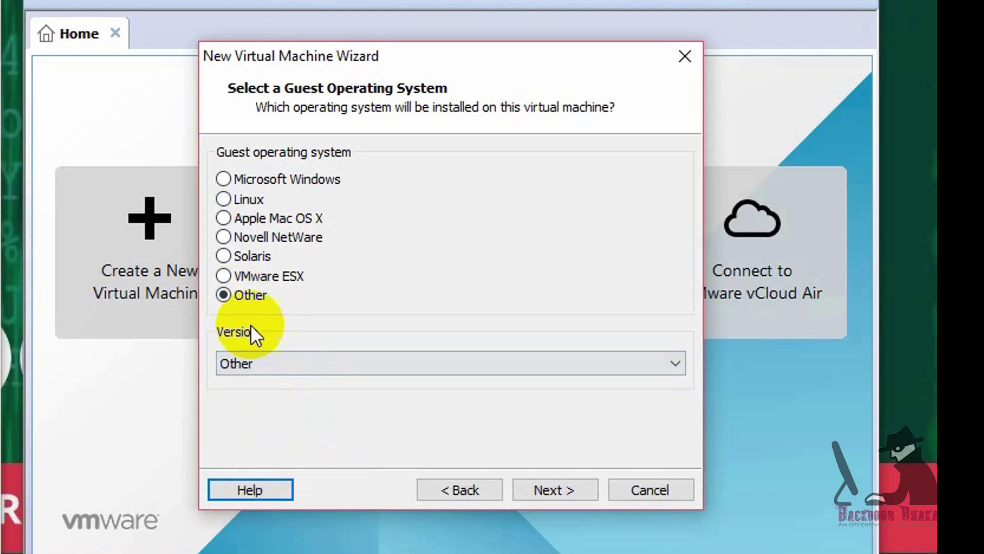
# Step: Name it MikroTik, give it a 1 GB single-file disk, and finish the VM
pyautogui.click(571, 486)
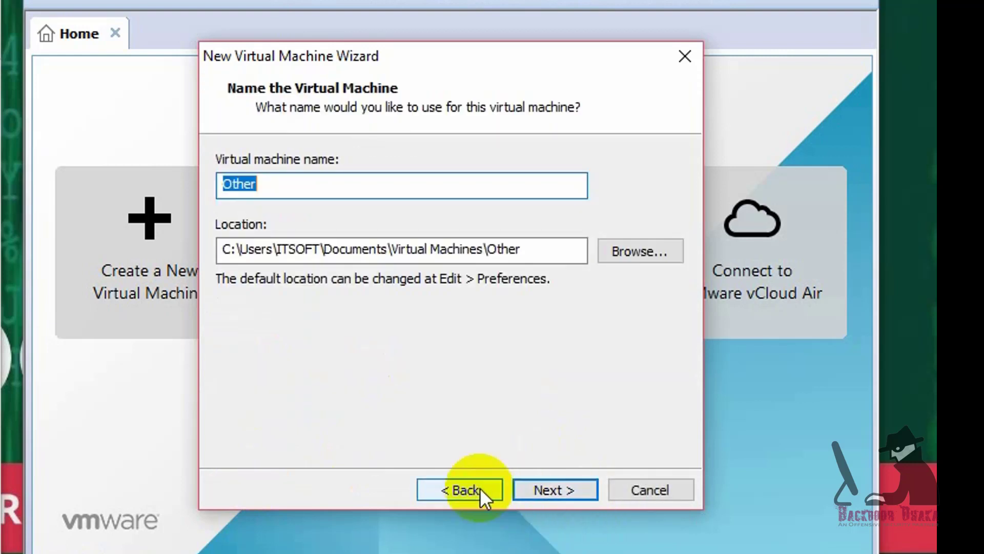
pyautogui.click(546, 491)
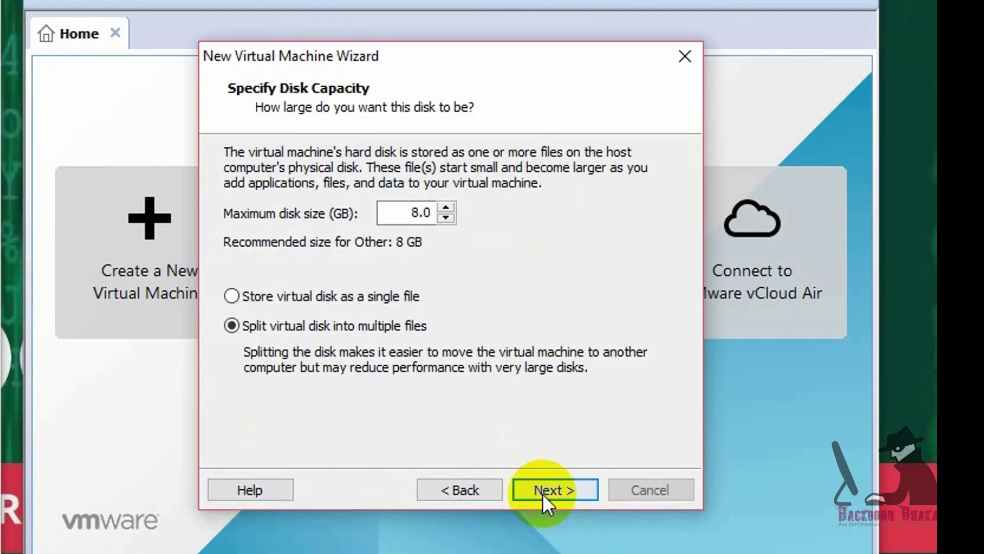
pyautogui.moveTo(396, 212); pyautogui.dragTo(420, 214)
pyautogui.write('1')
pyautogui.click(356, 297)
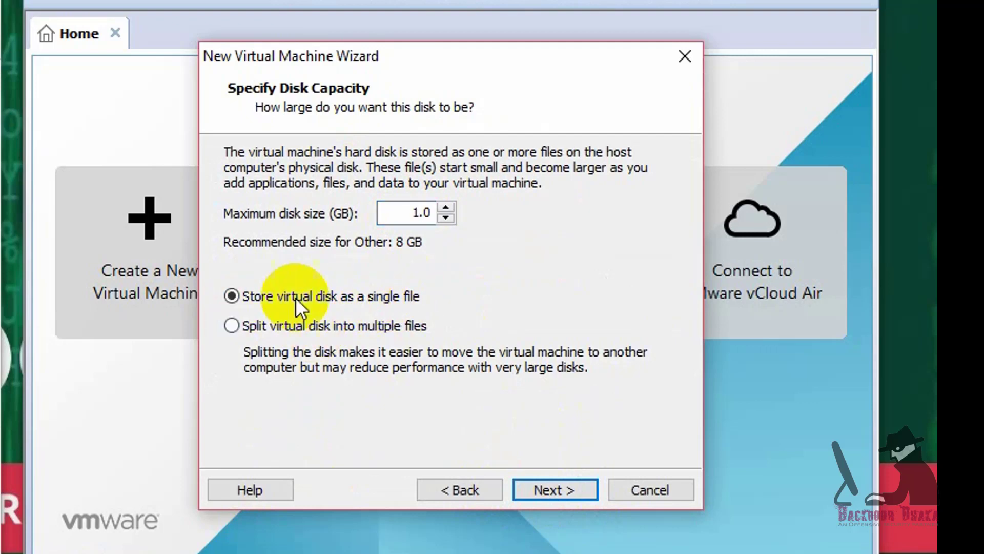
pyautogui.click(517, 484)
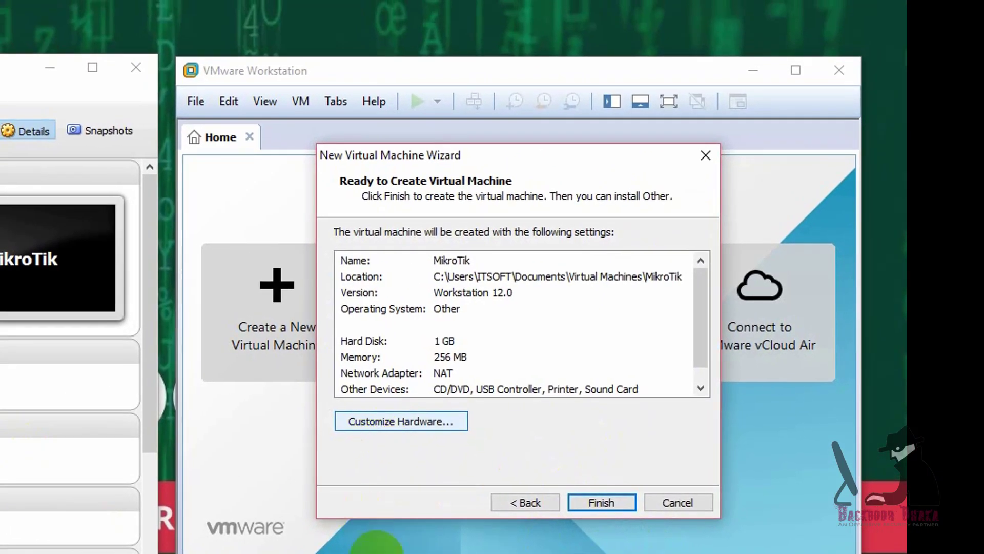
pyautogui.click(401, 421)
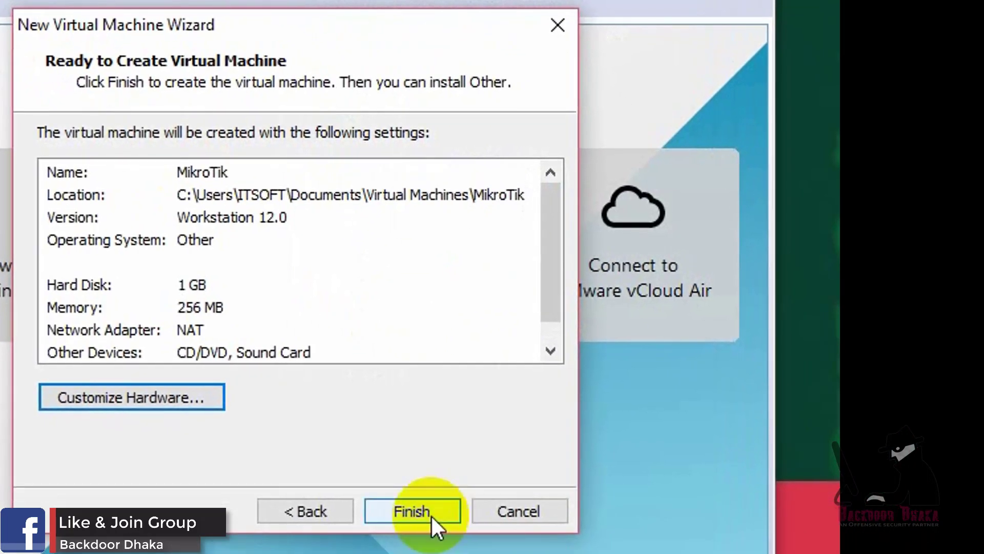
pyautogui.click(386, 515)
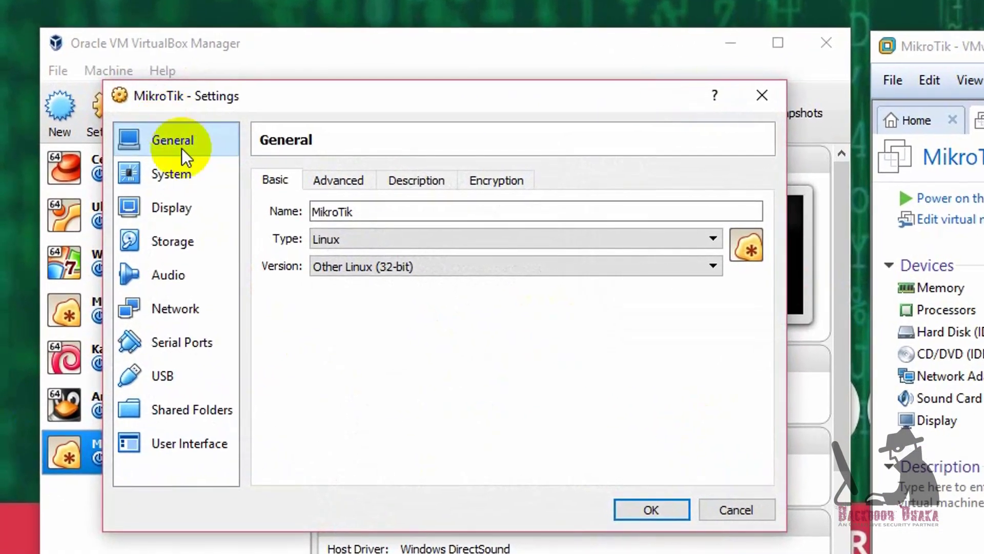
# Step: Disable Floppy and move Optical to the top of the MikroTik VM's boot order
pyautogui.click(169, 172)
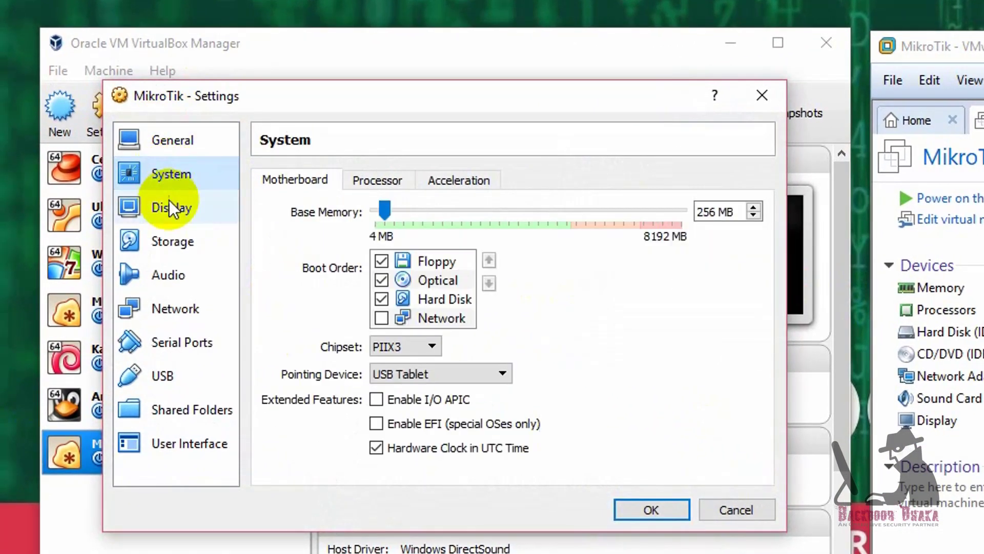
pyautogui.click(379, 262)
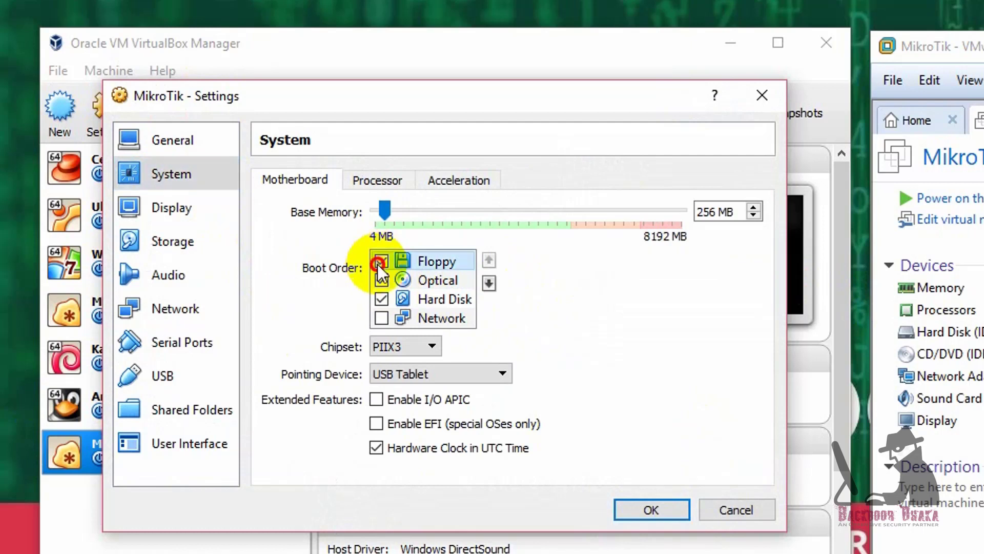
pyautogui.click(416, 280)
pyautogui.click(489, 259)
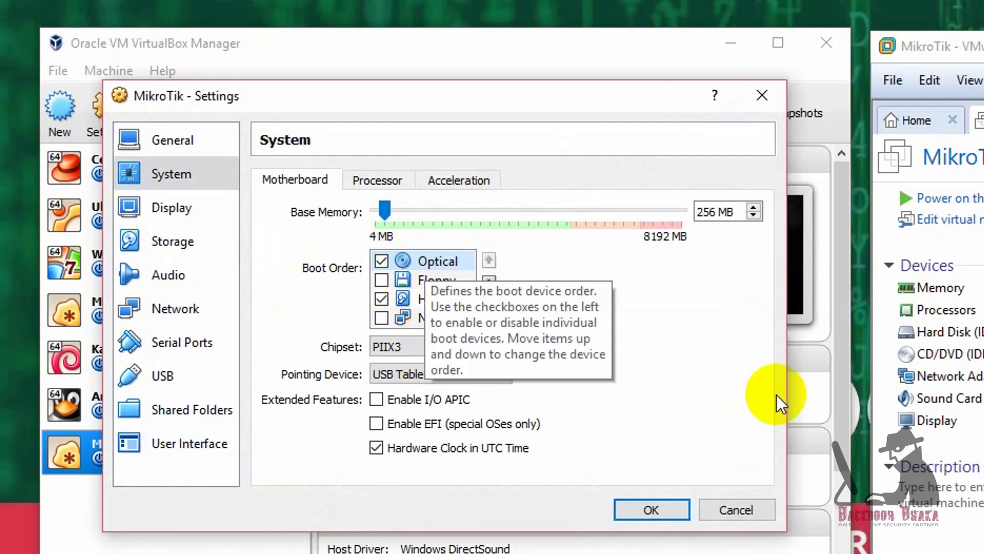
# Step: Review the Display and Storage settings, checking the empty optical drive
pyautogui.click(176, 213)
pyautogui.click(173, 247)
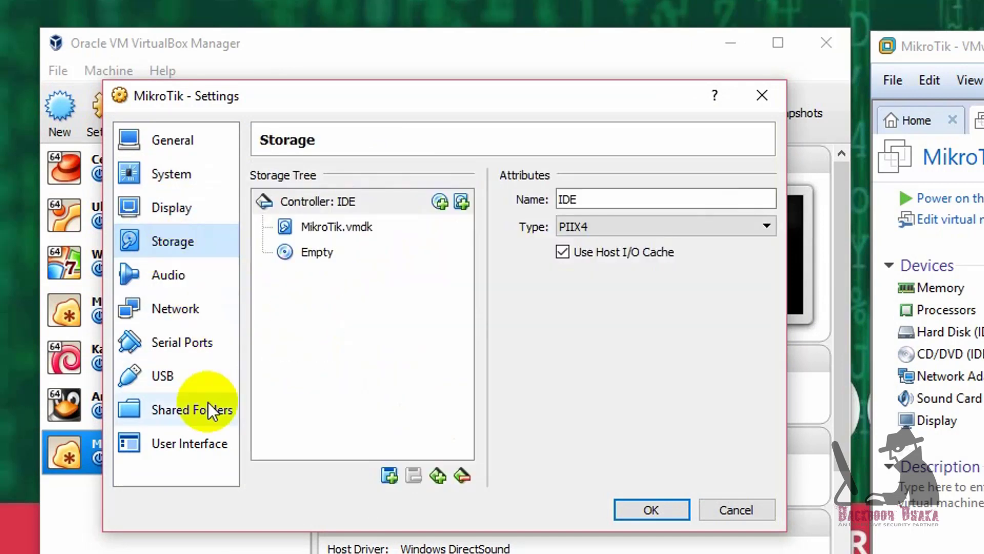
pyautogui.click(294, 251)
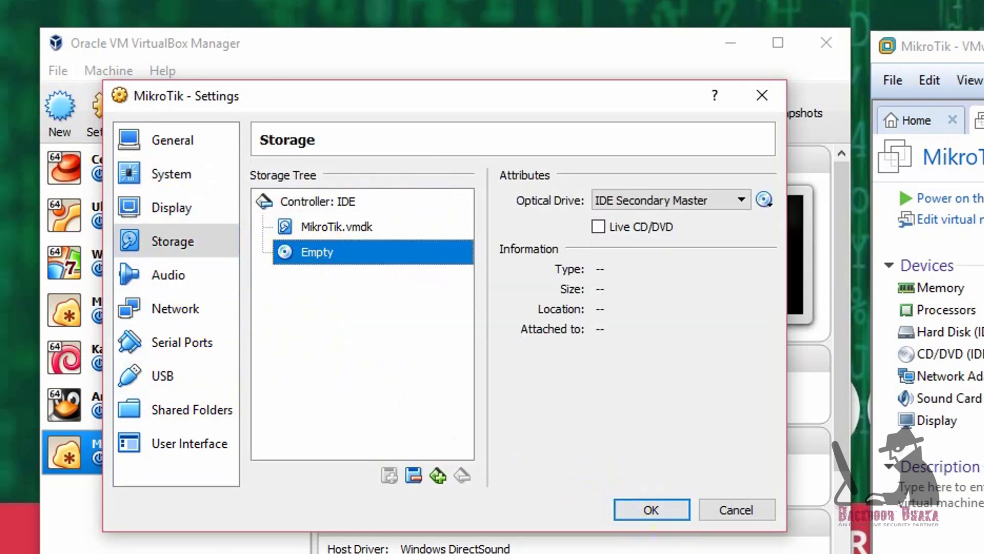
pyautogui.click(638, 508)
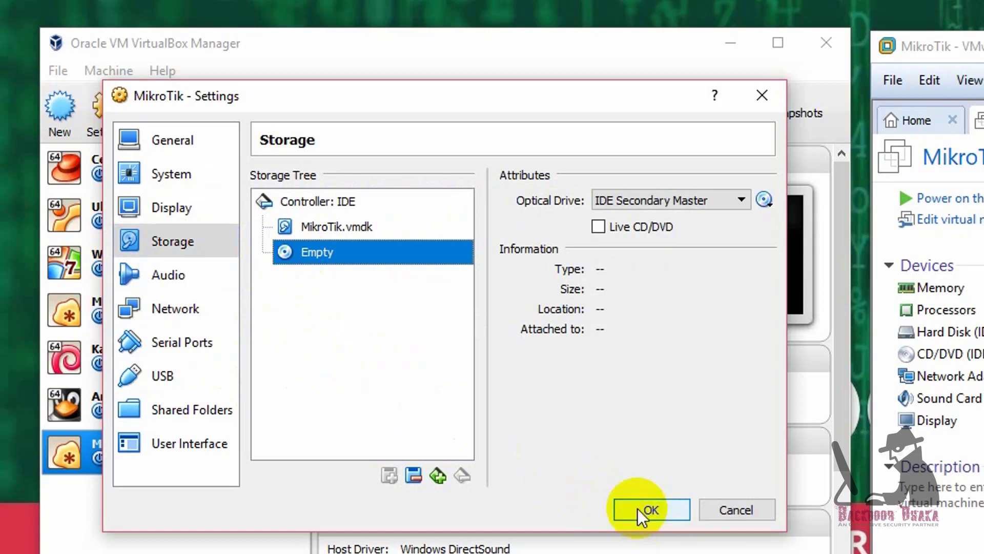
pyautogui.click(198, 295)
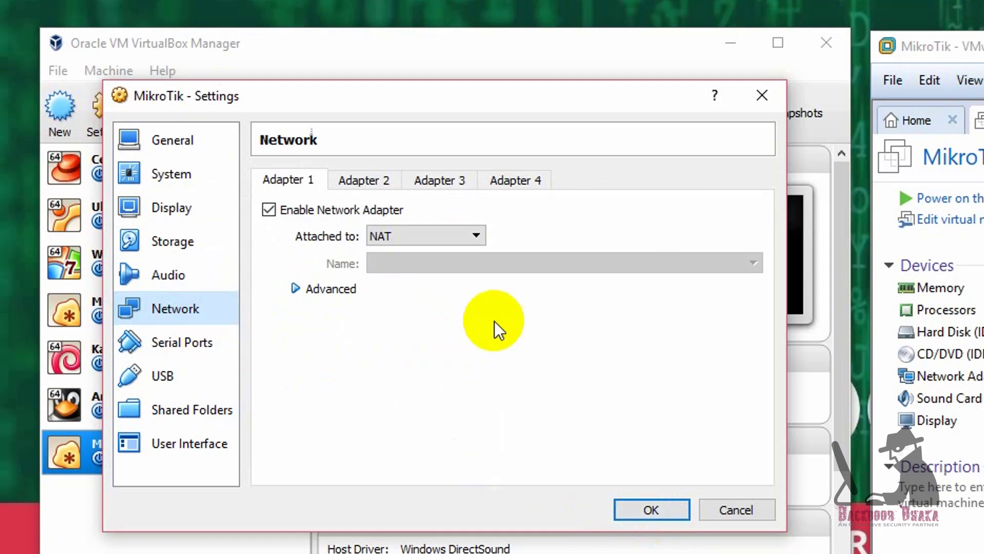
# Step: Keep Adapter 1 attached to NAT
pyautogui.click(463, 237)
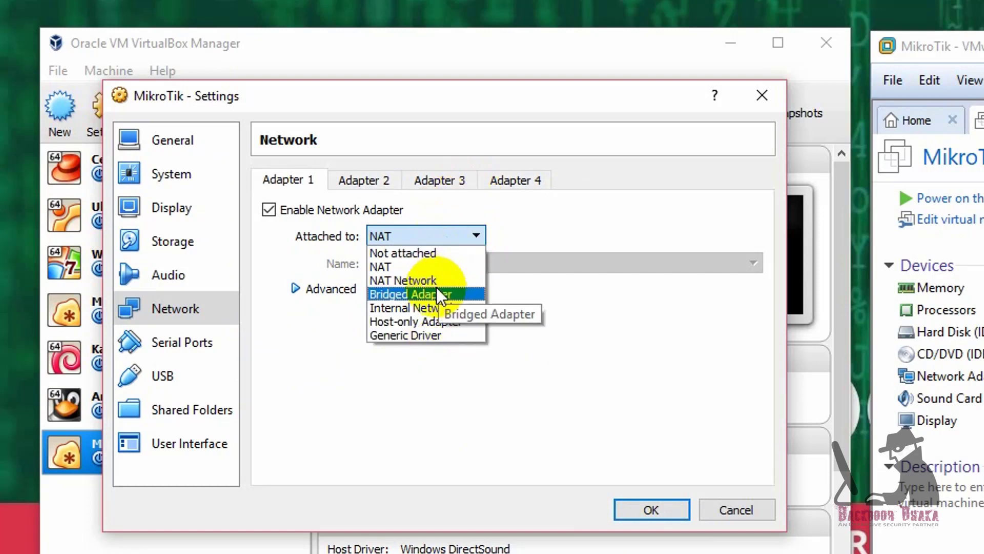
pyautogui.click(407, 272)
pyautogui.click(354, 179)
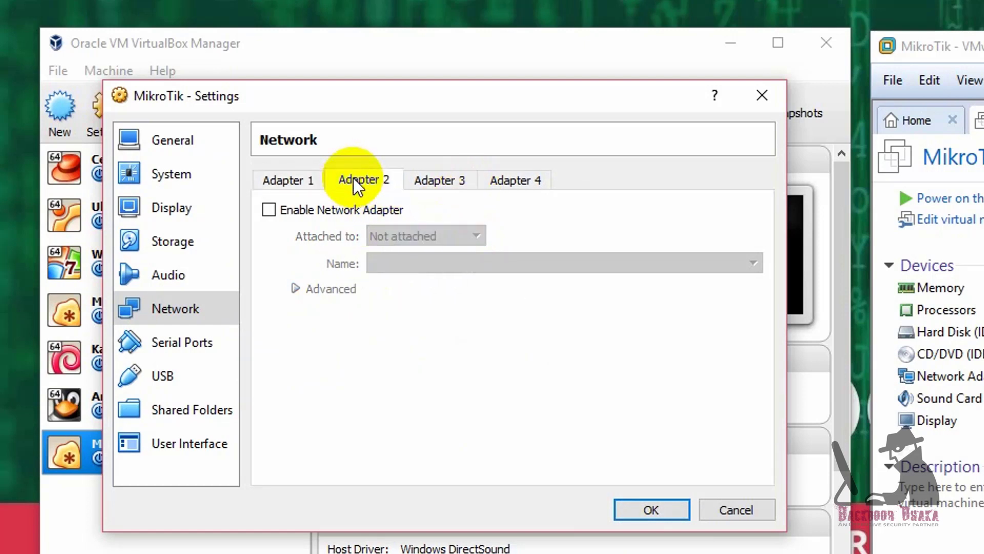
pyautogui.click(313, 190)
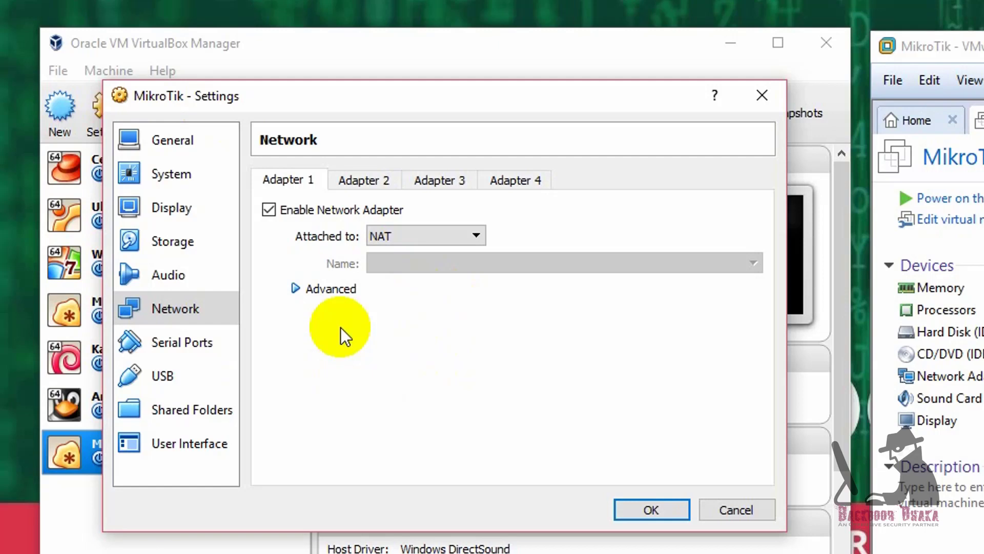
# Step: Enable Adapter 2 attached to NAT and save the MikroTik VM settings
pyautogui.click(376, 177)
pyautogui.click(296, 213)
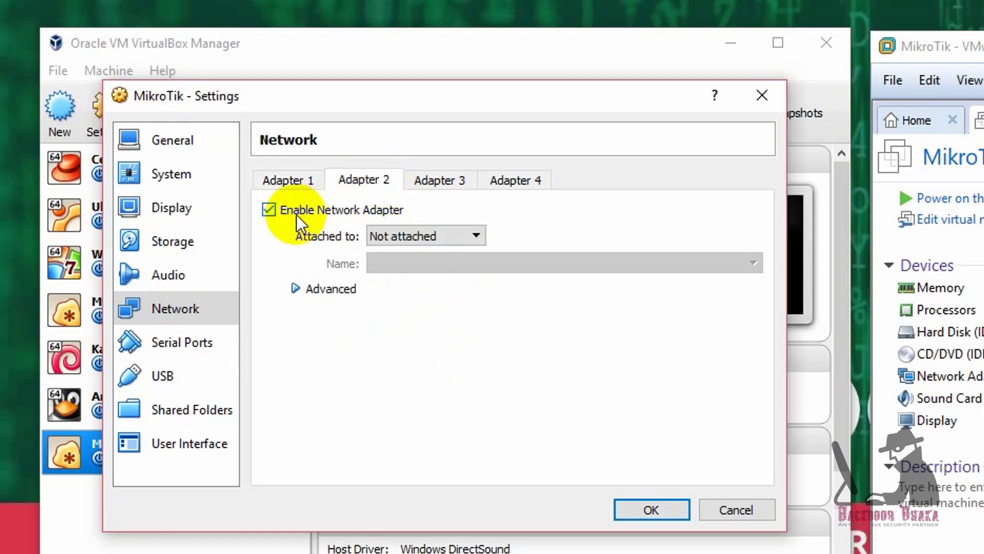
pyautogui.click(418, 236)
pyautogui.click(407, 266)
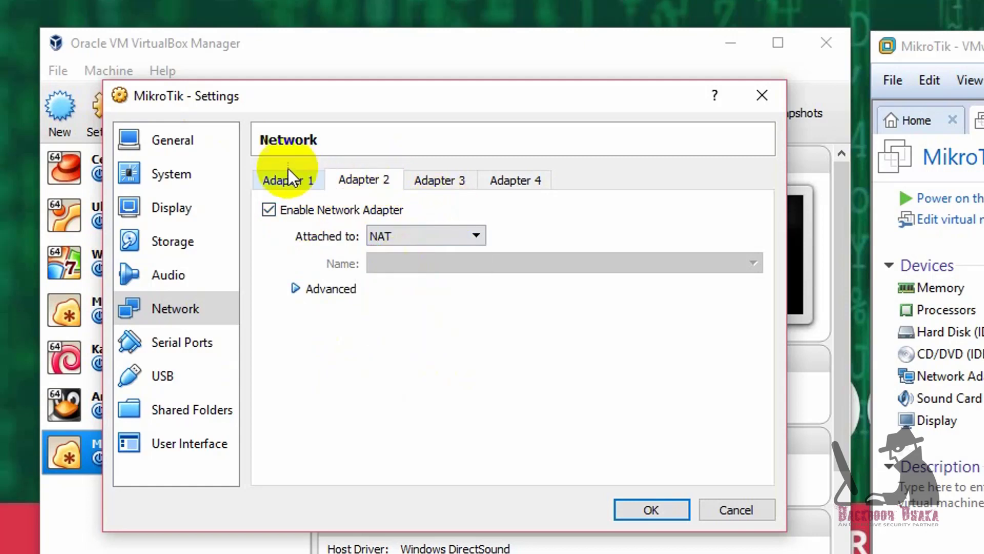
pyautogui.click(275, 180)
pyautogui.click(365, 182)
pyautogui.click(647, 513)
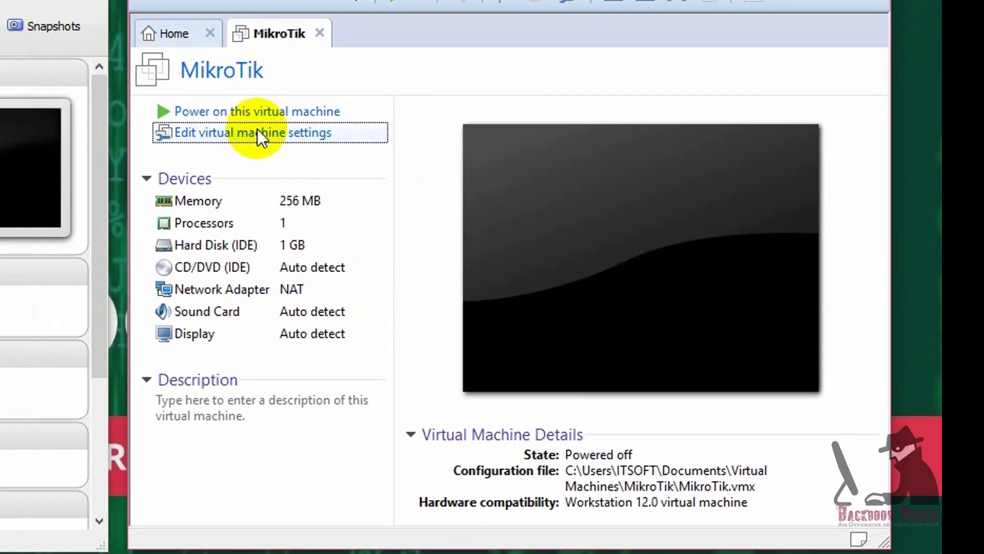
# Step: Add a second NAT network adapter to the MikroTik VM in VMware
pyautogui.click(974, 219)
pyautogui.click(256, 100)
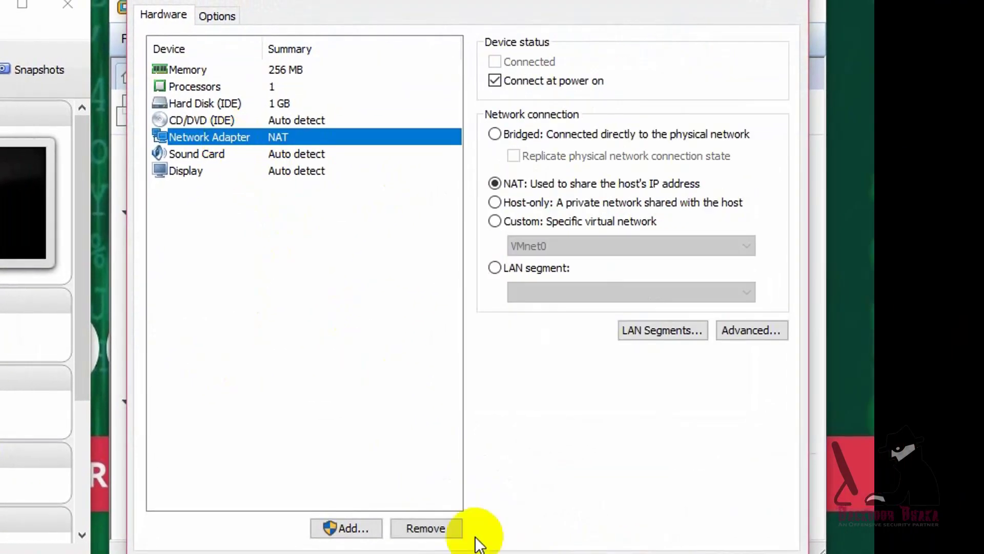
pyautogui.click(380, 529)
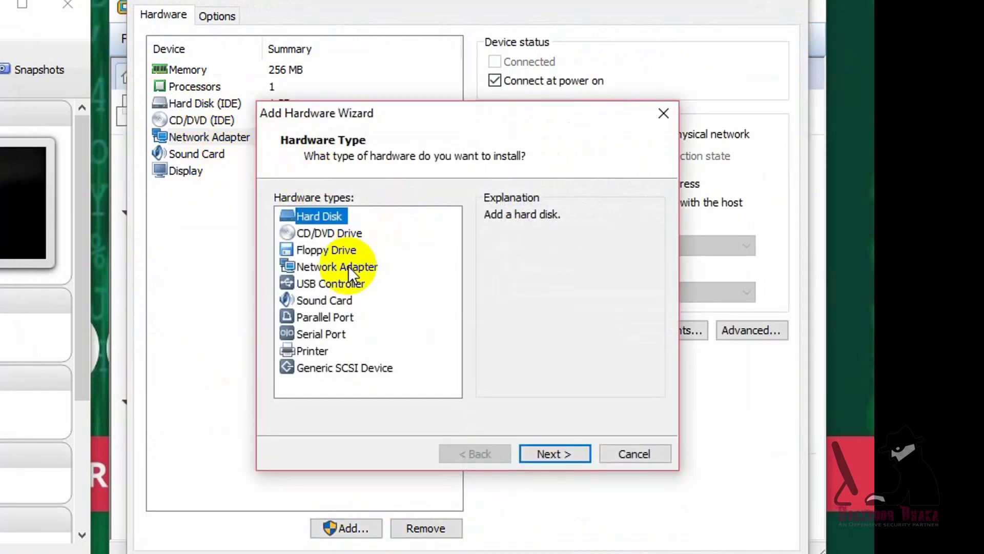
pyautogui.click(336, 267)
pyautogui.click(553, 452)
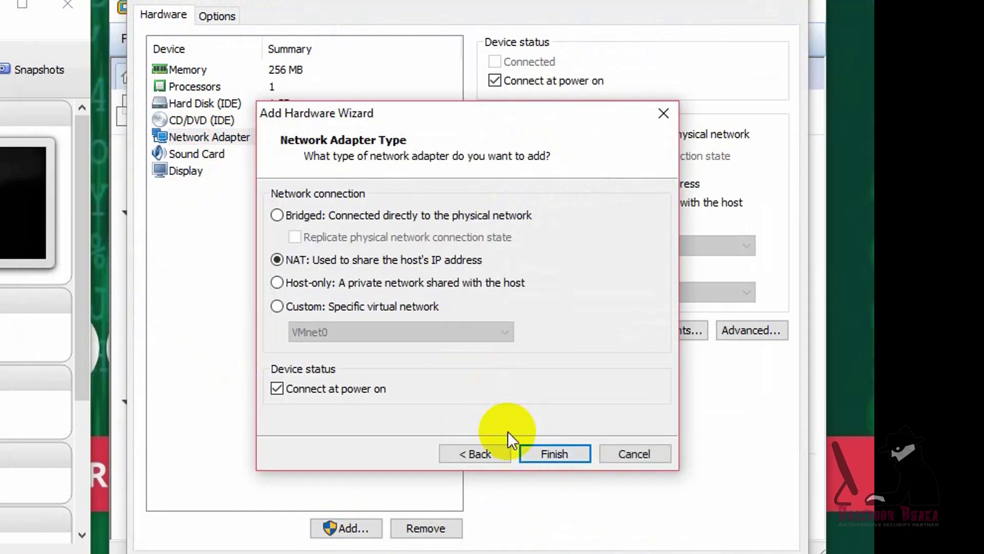
pyautogui.click(546, 453)
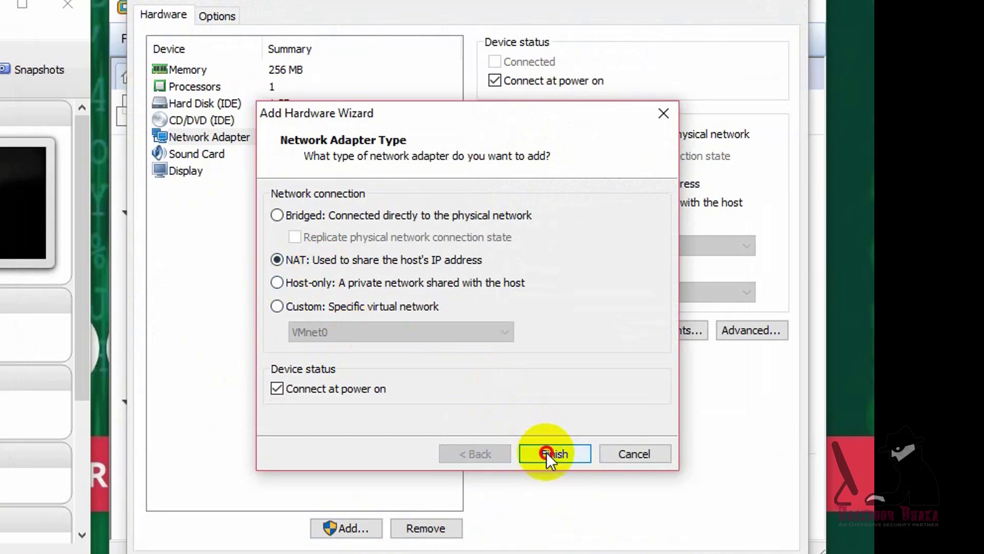
# Step: Check both network adapters and remove the sound card from the VM
pyautogui.click(276, 137)
pyautogui.click(267, 152)
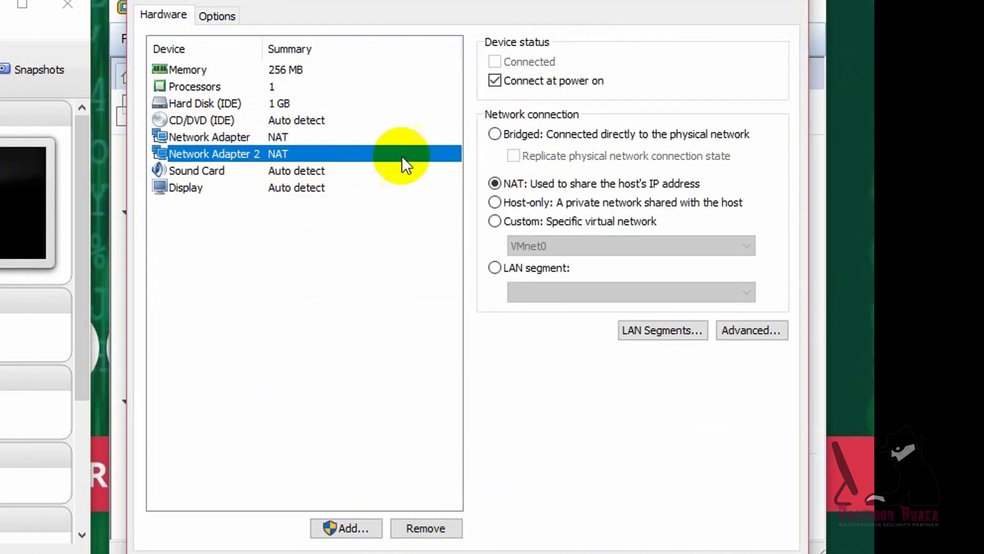
pyautogui.click(297, 170)
pyautogui.click(439, 529)
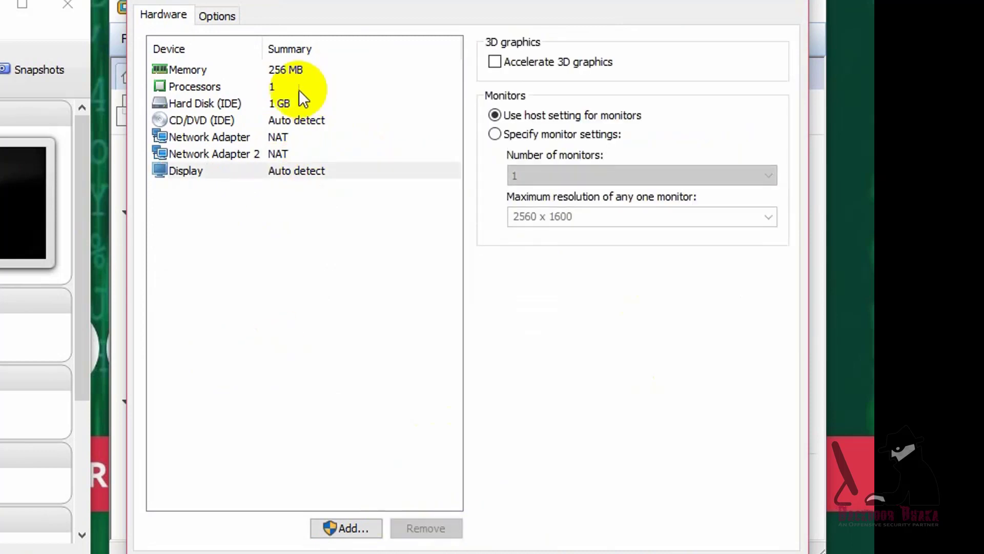
# Step: Load mikrotik-6.42.9.iso from Downloads into the CD/DVD drive and save the settings
pyautogui.click(241, 120)
pyautogui.click(534, 181)
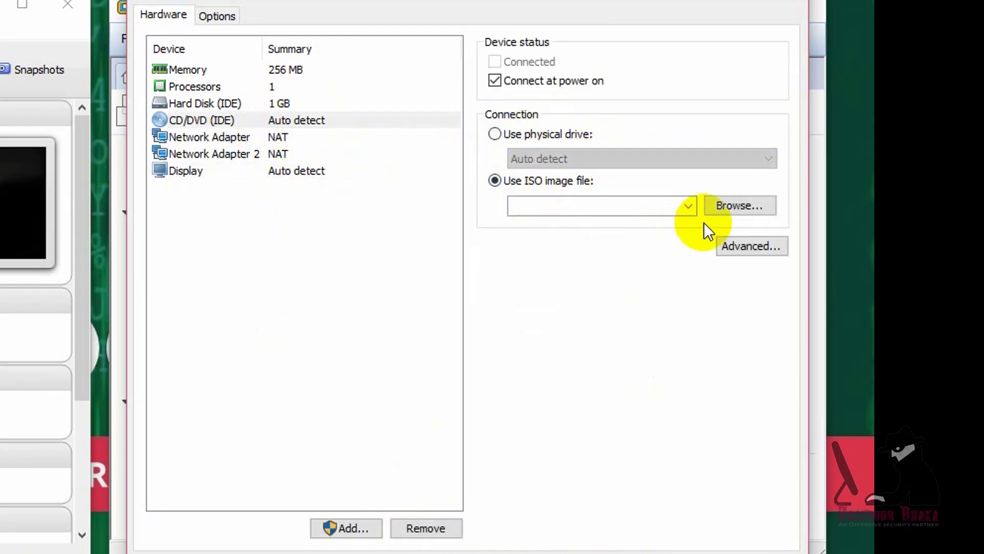
pyautogui.click(740, 205)
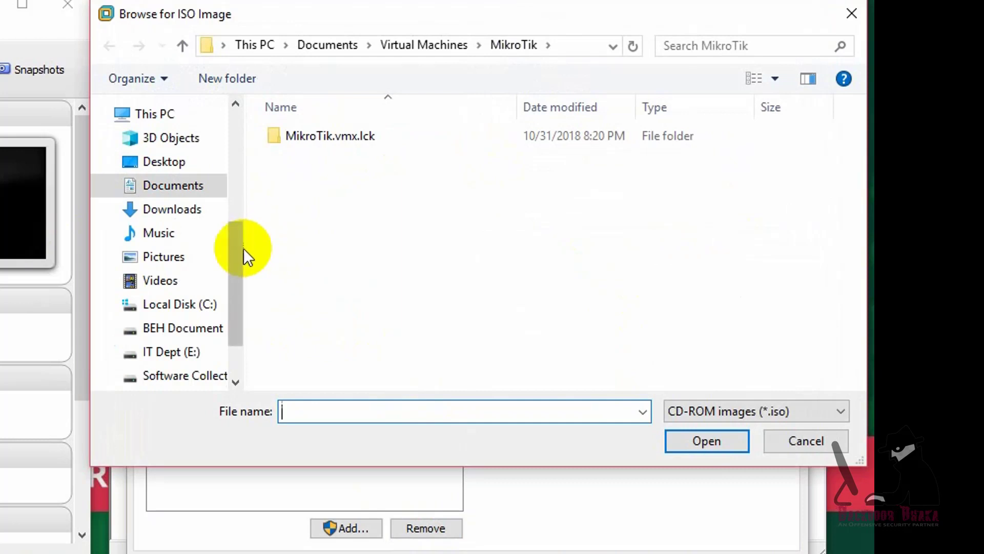
pyautogui.click(182, 211)
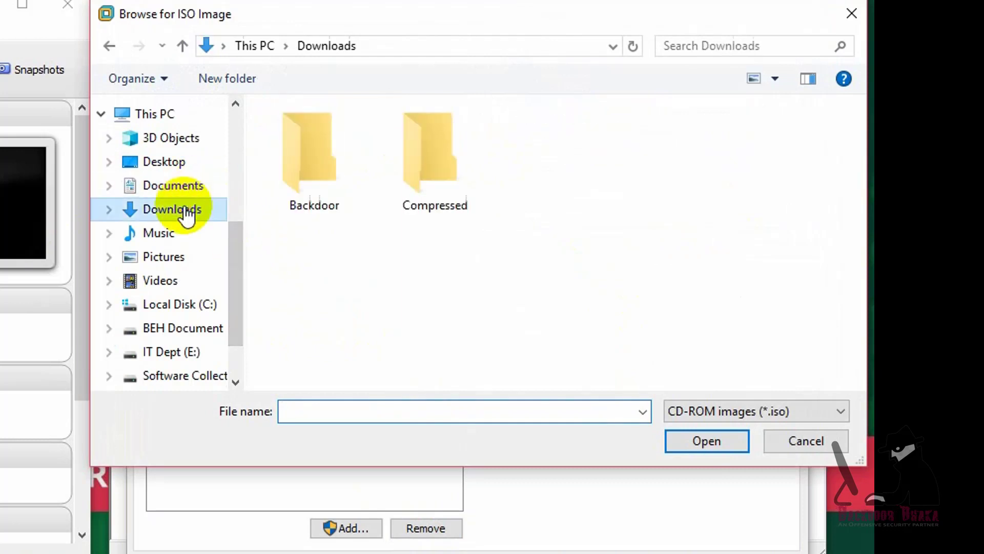
pyautogui.moveTo(855, 185); pyautogui.dragTo(861, 266)
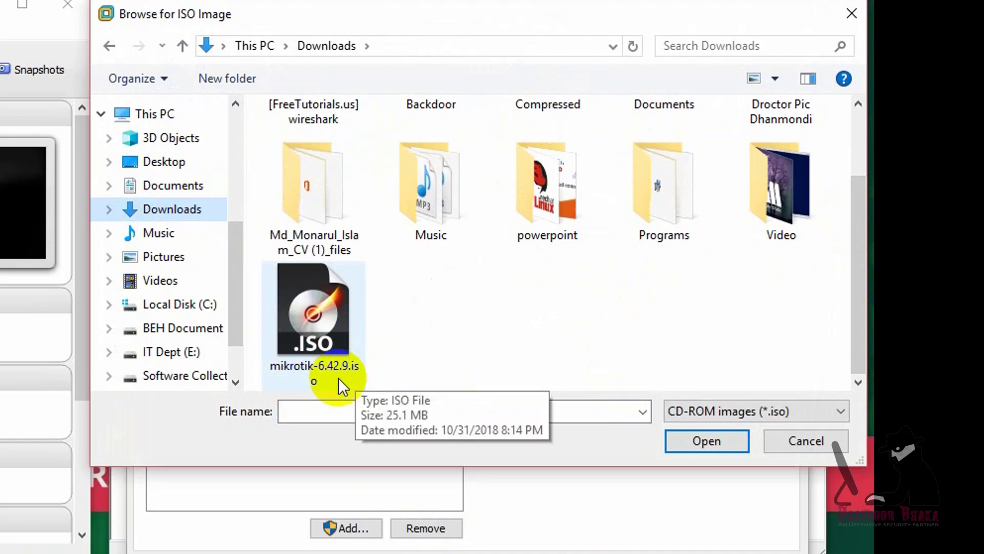
pyautogui.doubleClick(325, 346)
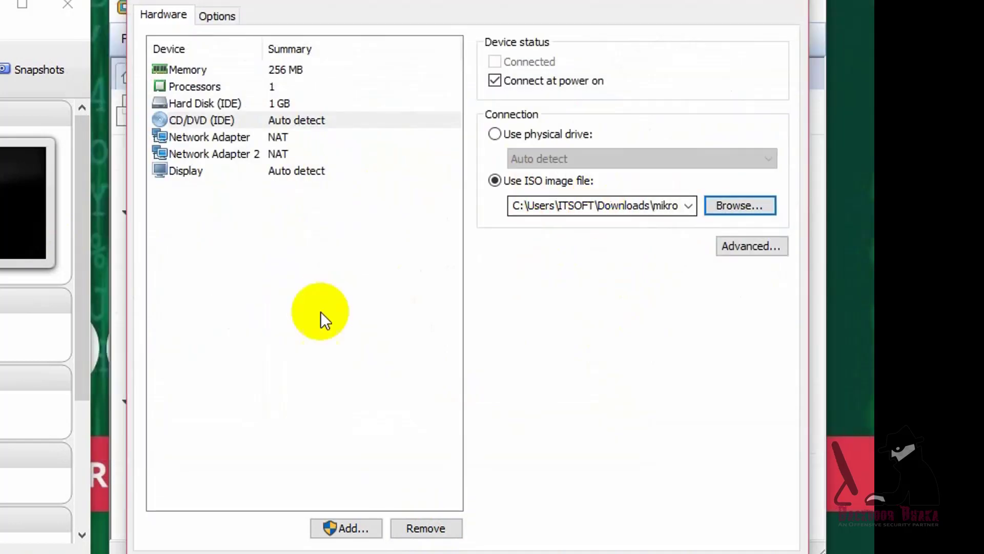
pyautogui.click(497, 521)
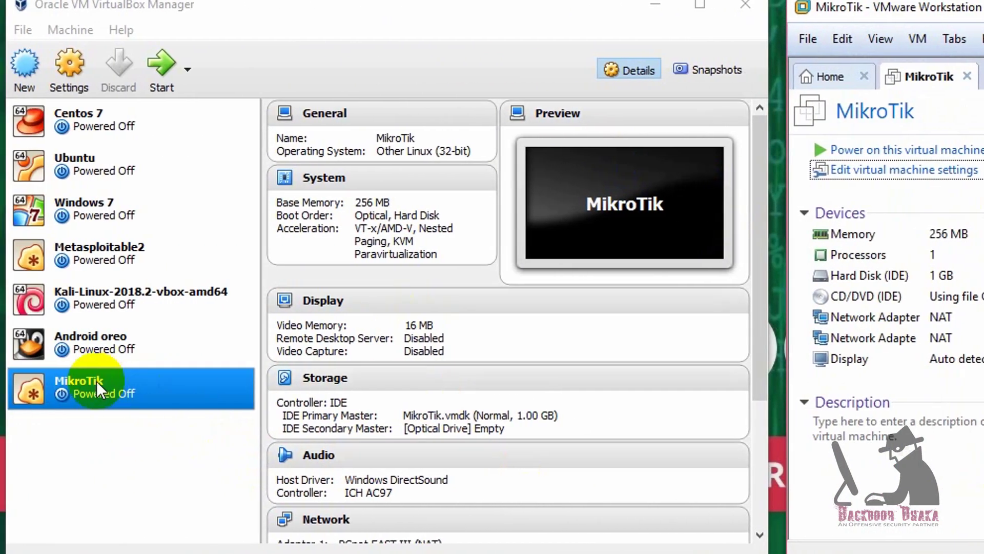
# Step: Put mikrotik-6.42.9.iso on the VM's empty IDE optical drive in Storage settings and save
pyautogui.click(71, 69)
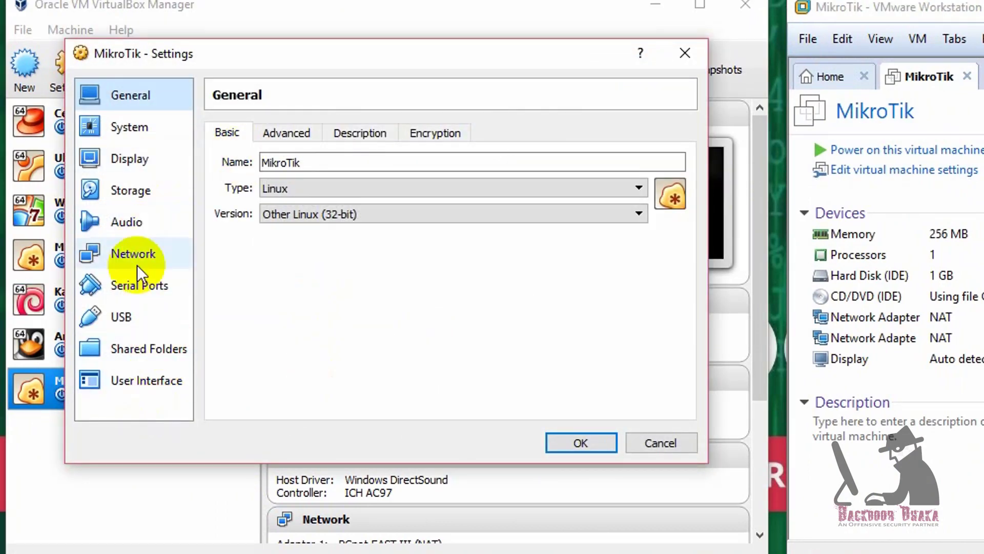
pyautogui.click(144, 177)
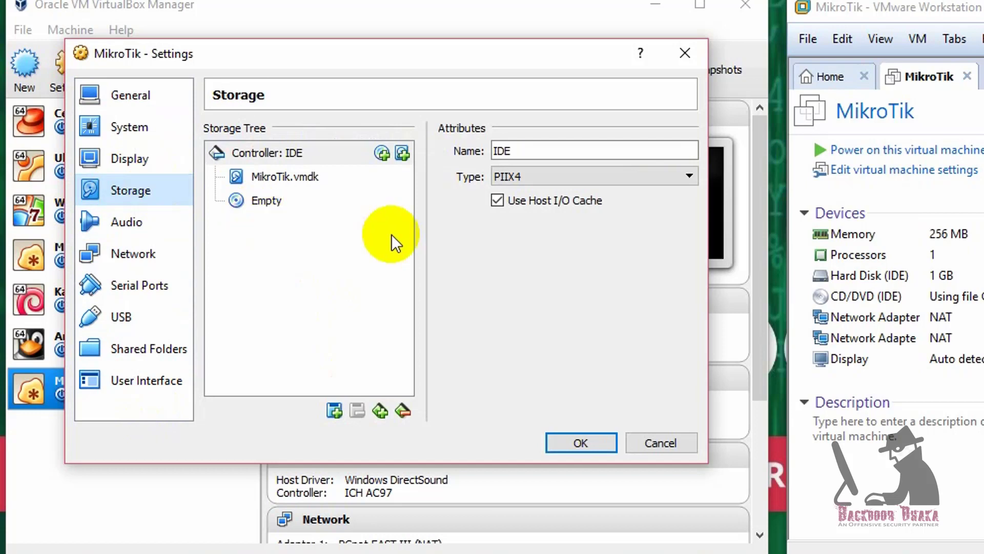
pyautogui.click(272, 200)
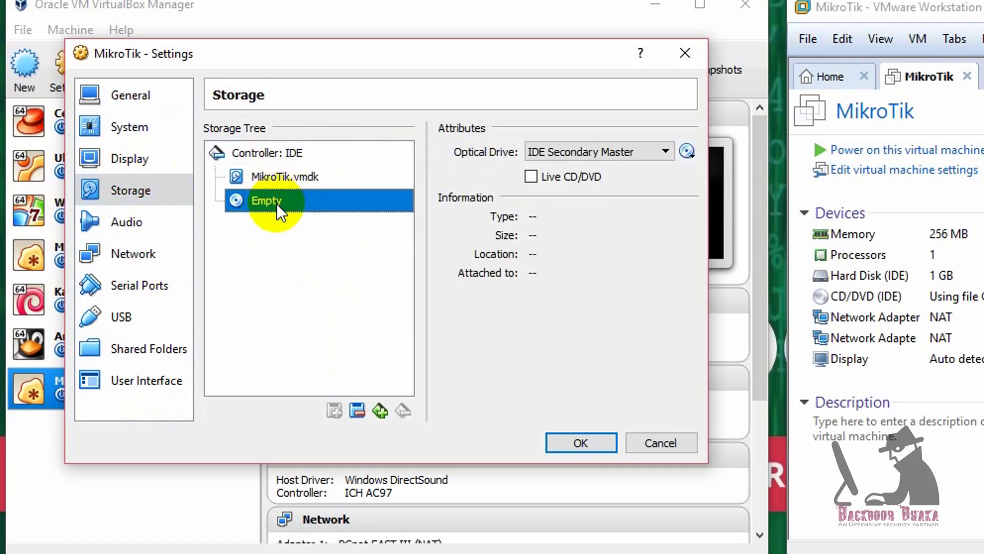
pyautogui.click(637, 155)
pyautogui.click(686, 152)
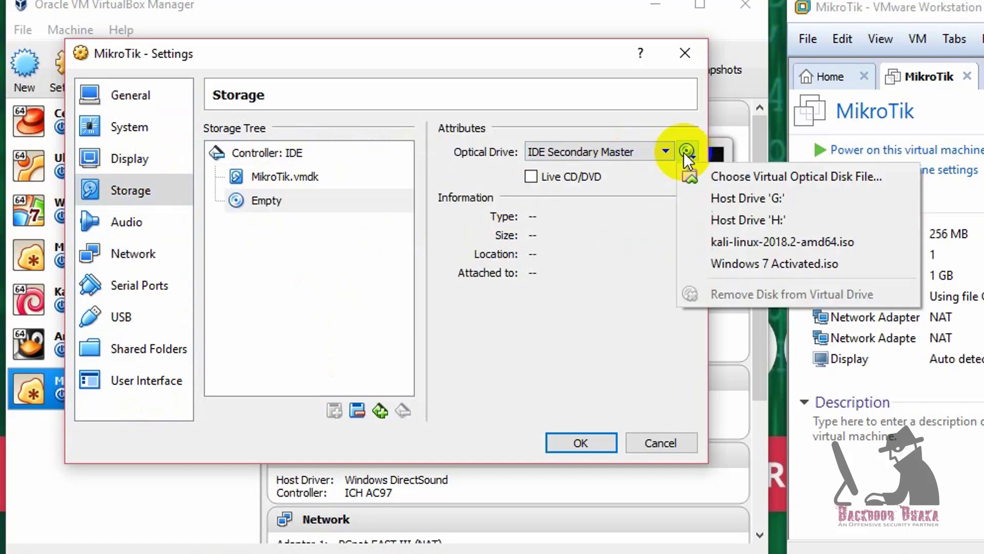
pyautogui.click(791, 177)
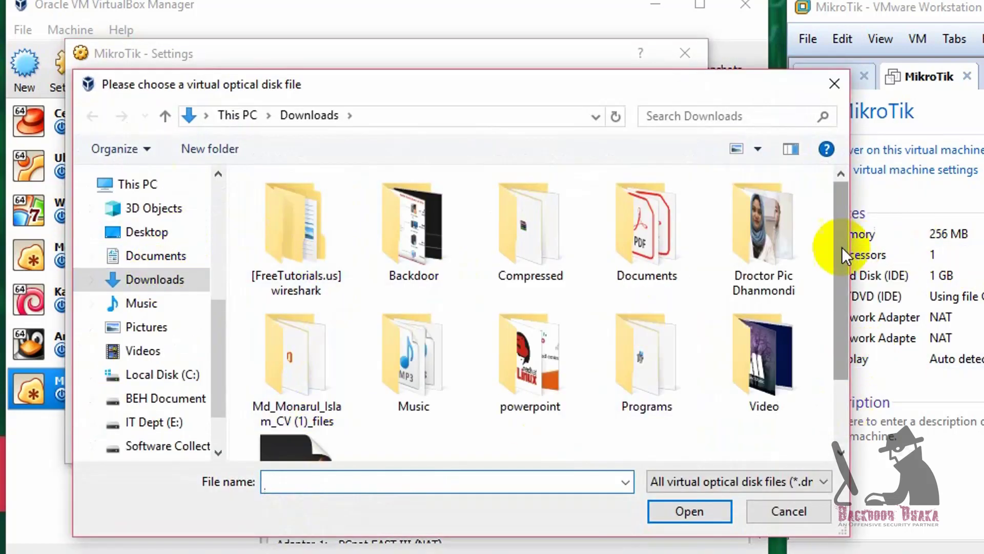
pyautogui.moveTo(842, 257); pyautogui.dragTo(848, 333)
pyautogui.doubleClick(296, 382)
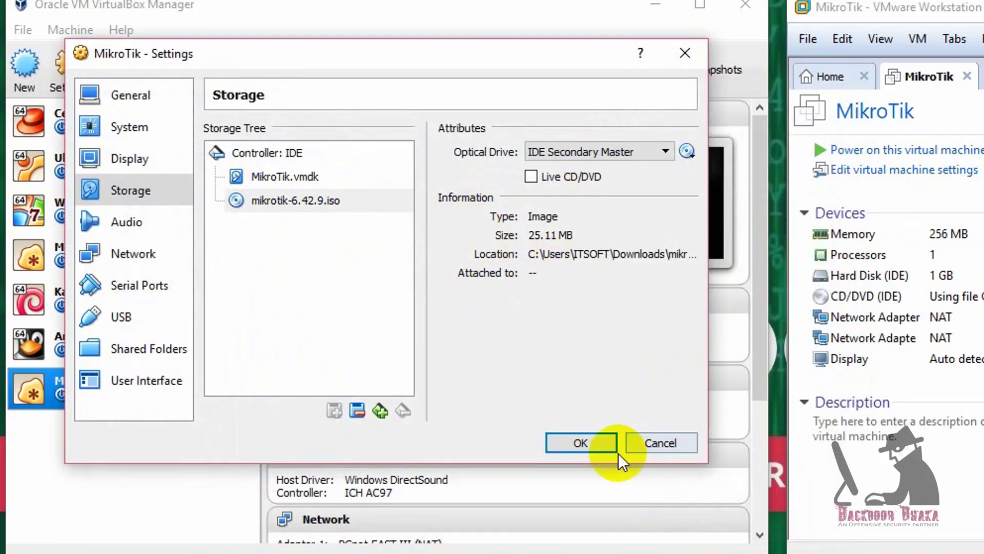
pyautogui.click(564, 446)
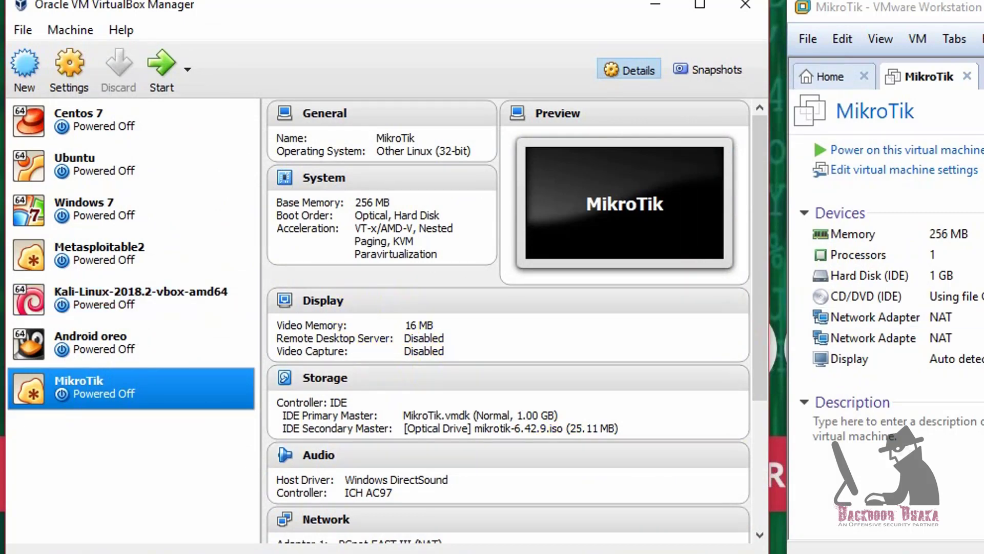
# Step: Start the MikroTik VM in VirtualBox and power on the MikroTik VM in VMware
pyautogui.click(161, 77)
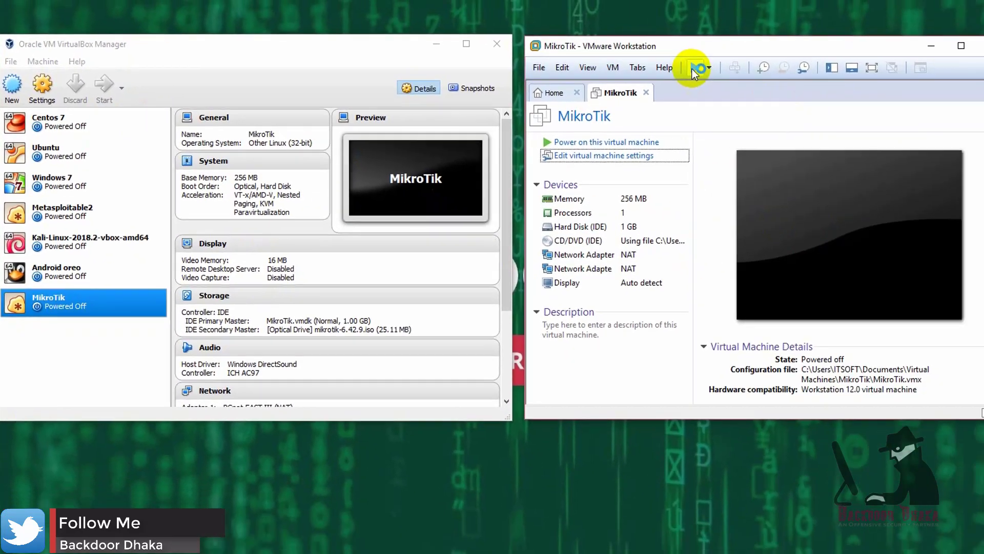
pyautogui.click(953, 46)
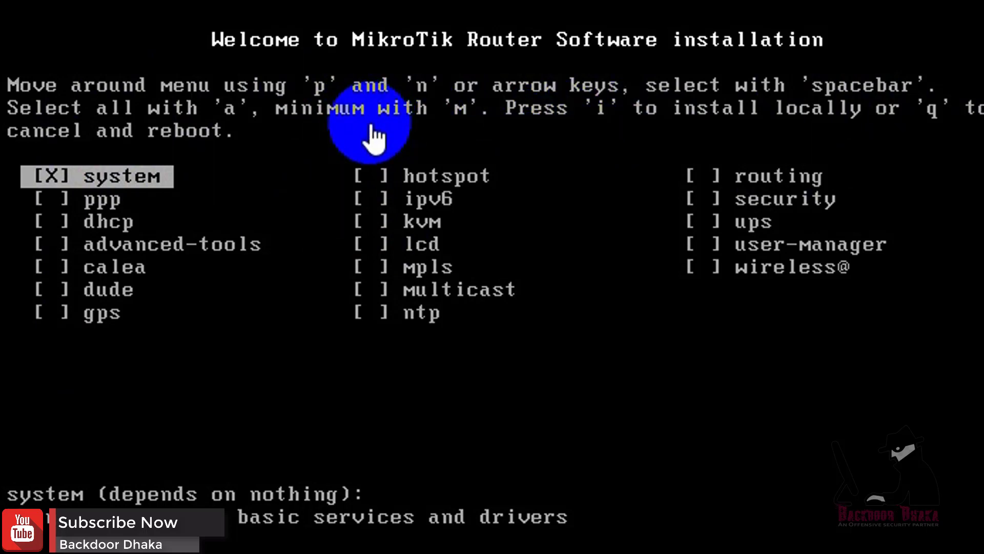
# Step: Look through the installer's package list, from advanced-tools to calea and back
pyautogui.click(215, 354)
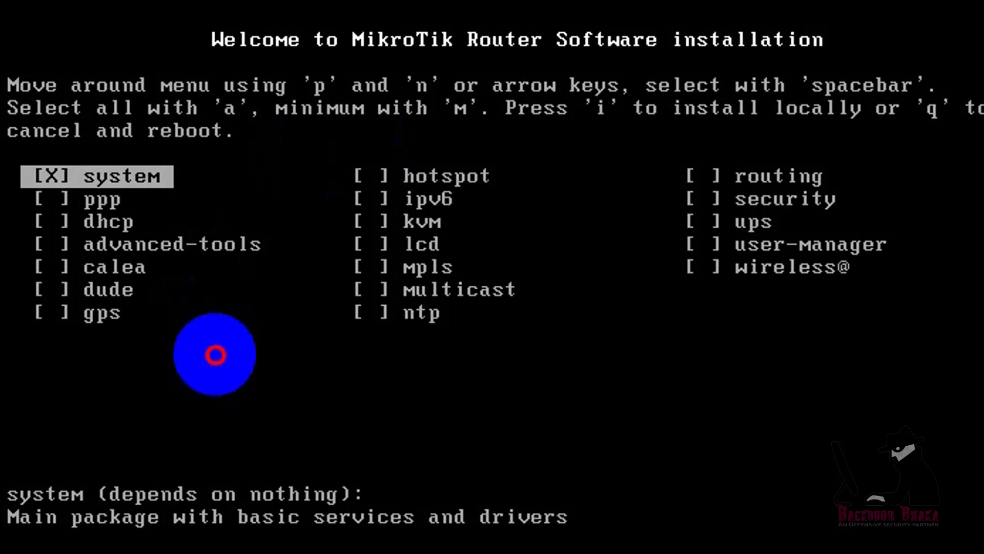
pyautogui.press('Down')
pyautogui.press('Down')
pyautogui.press('Down')
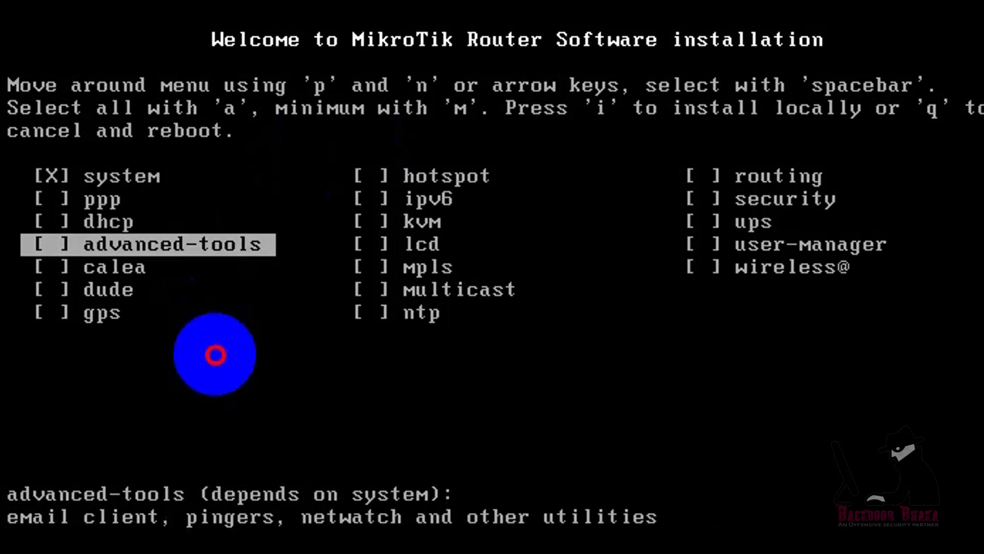
pyautogui.press('Down')
pyautogui.press('Up')
pyautogui.press('Up')
pyautogui.press('Up')
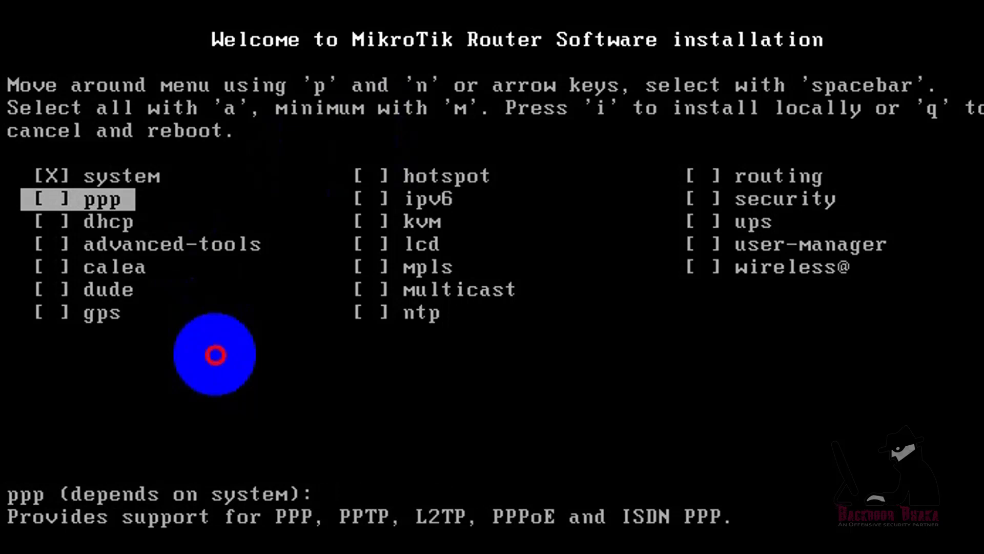
pyautogui.click(470, 135)
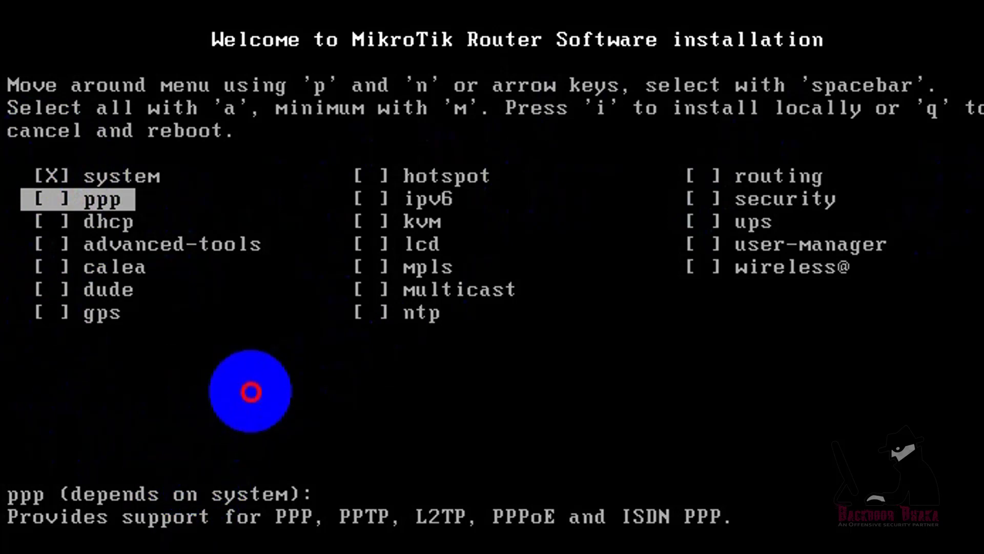
# Step: Select all RouterOS packages and untick ipv6
pyautogui.press('a')
pyautogui.press('Down')
pyautogui.press('Down')
pyautogui.press('Down')
pyautogui.press('Down')
pyautogui.press('Down')
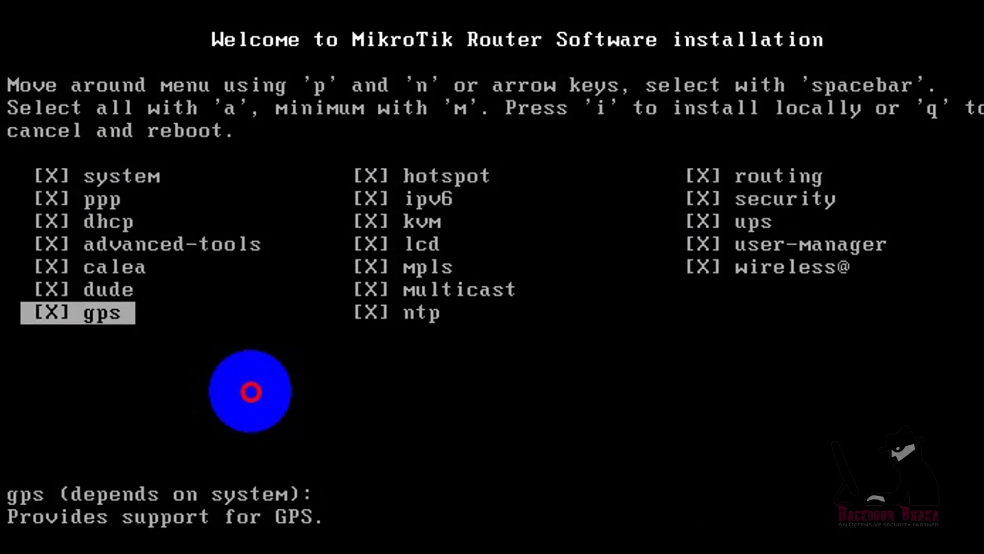
pyautogui.press('Right')
pyautogui.press('Up')
pyautogui.press('Up')
pyautogui.press('Up')
pyautogui.press('Up')
pyautogui.press('Up')
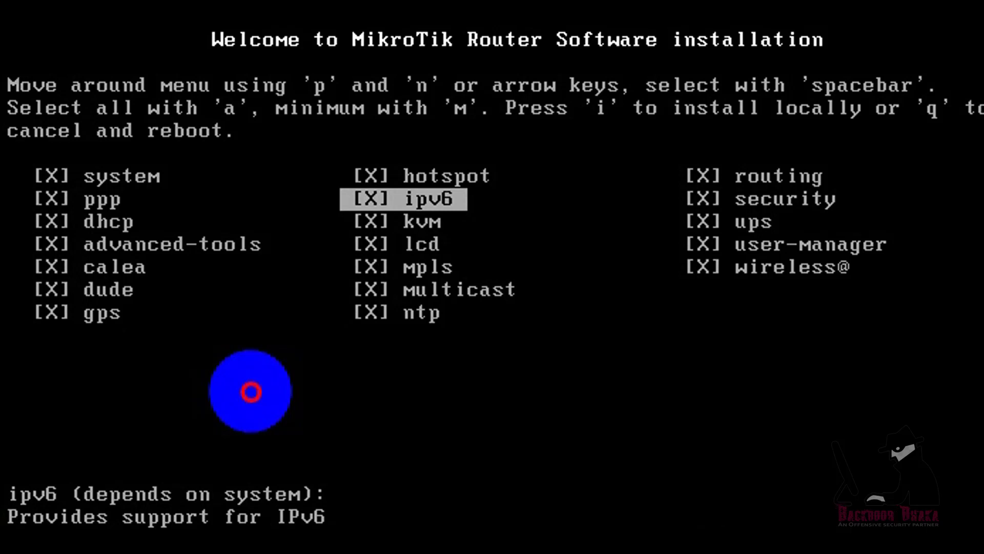
pyautogui.press('space')
# Step: Keep kvm checked and start the local installation of the chosen packages
pyautogui.press('Down')
pyautogui.press('space')
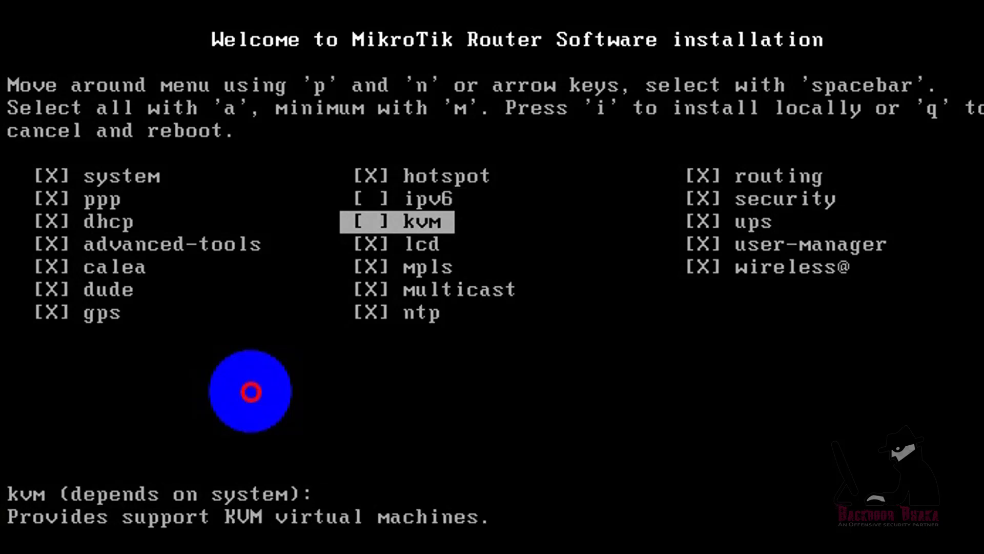
pyautogui.press('Down')
pyautogui.press('Down')
pyautogui.press('Down')
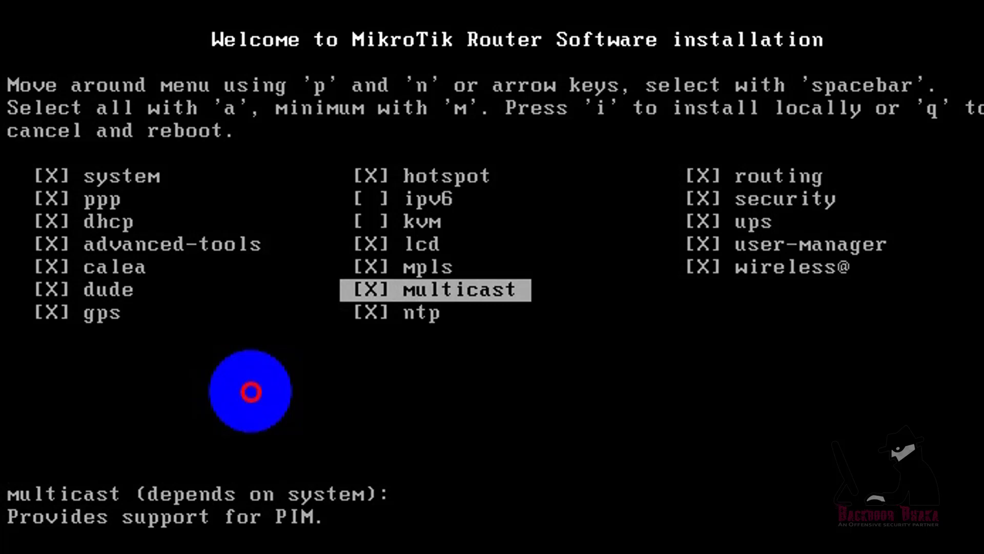
pyautogui.press('Down')
pyautogui.press('Down')
pyautogui.press('Down')
pyautogui.press('Down')
pyautogui.press('Down')
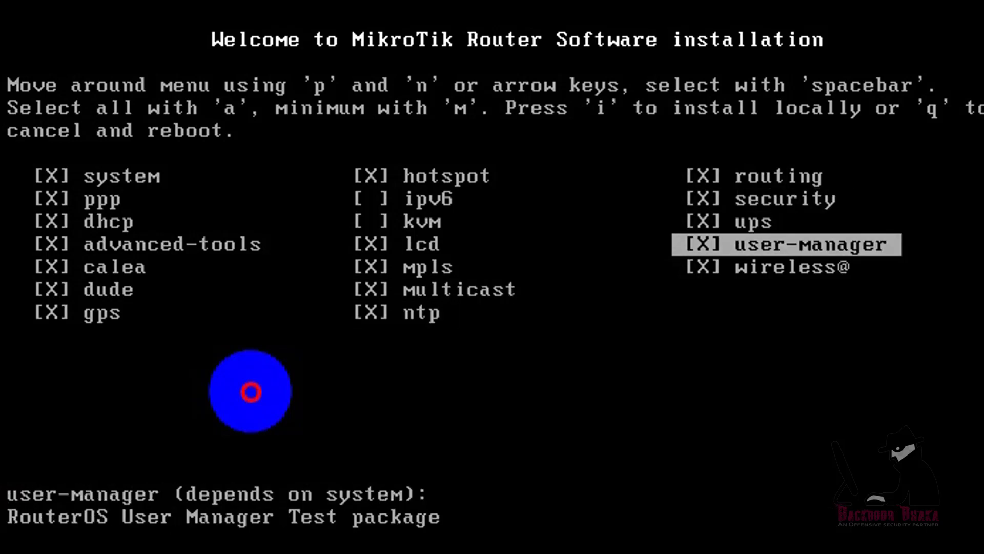
pyautogui.press('Left')
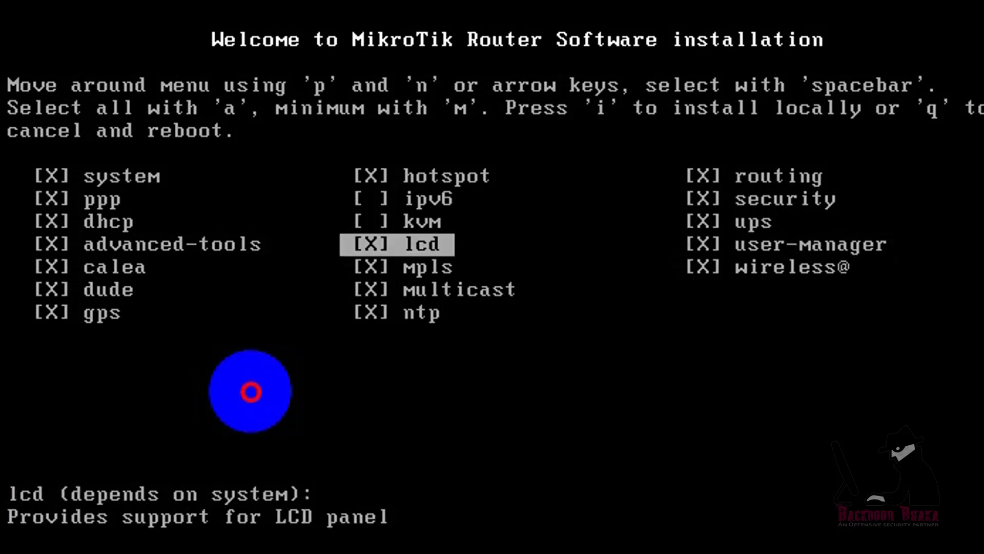
pyautogui.press('Up')
pyautogui.press('space')
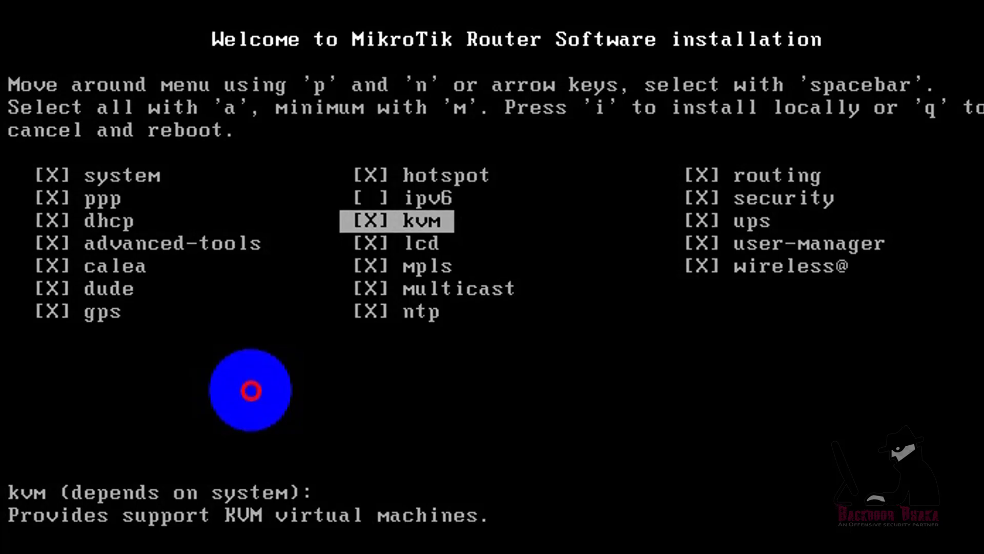
pyautogui.press('i')
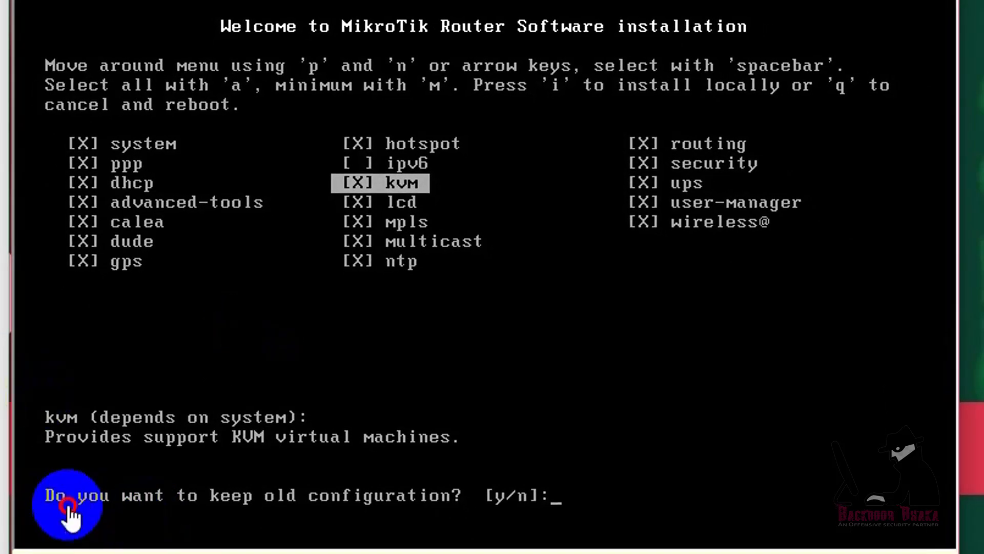
# Step: Answer n to keeping the old configuration and y to erase the disk and install
pyautogui.click(456, 515)
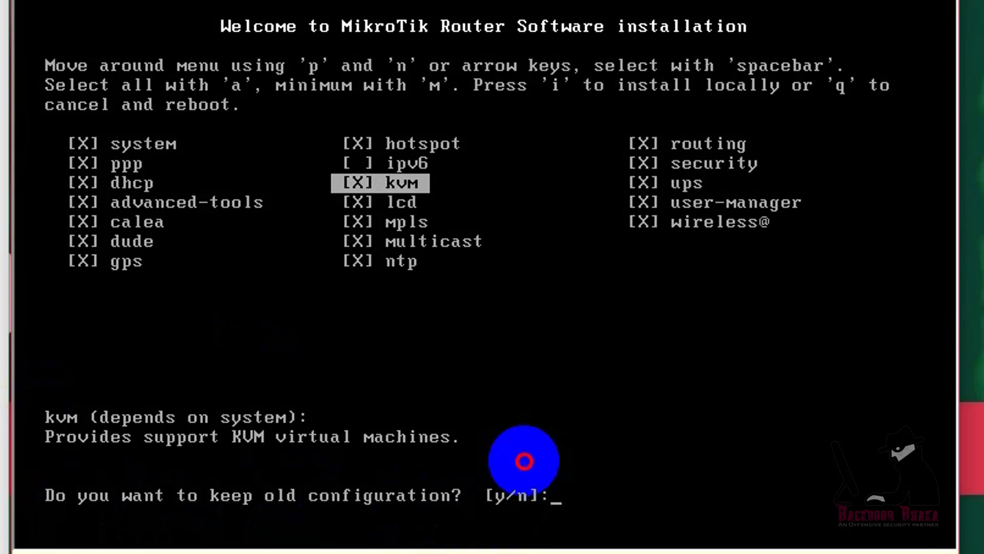
pyautogui.write('n')
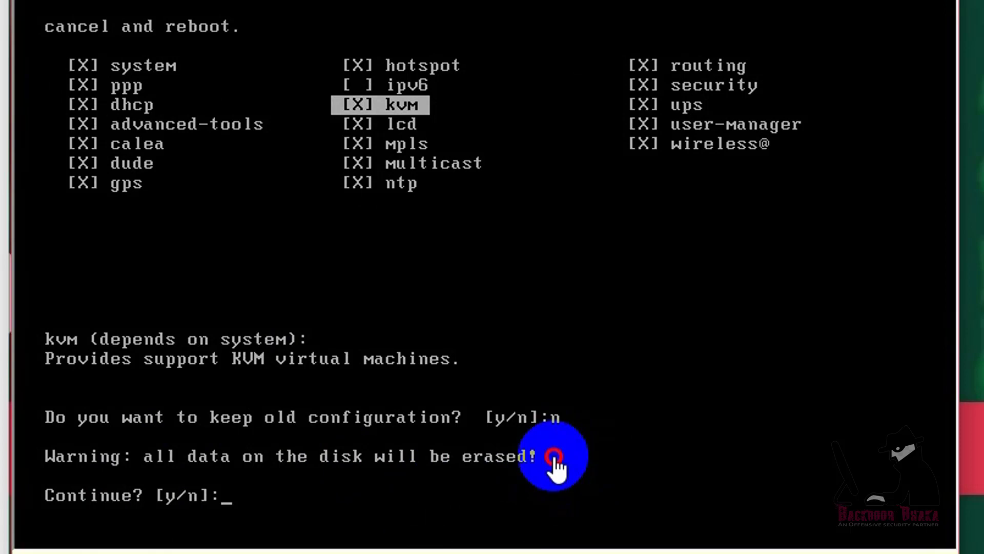
pyautogui.click(555, 461)
pyautogui.write('y')
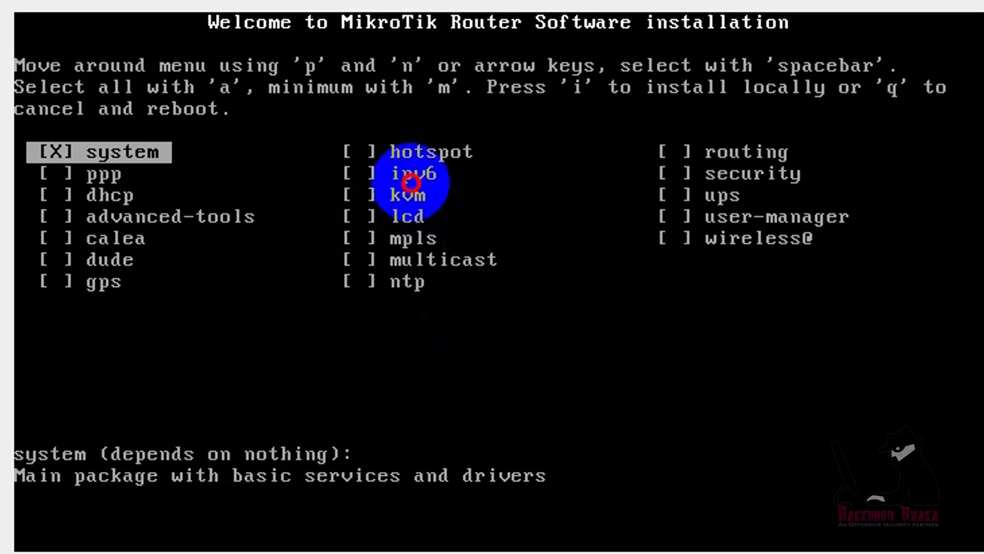
# Step: Select all packages except ipv6, start installing, then answer n to old configuration and y
pyautogui.press('a')
pyautogui.press('Down')
pyautogui.press('Down')
pyautogui.press('Right')
pyautogui.press('Right')
pyautogui.press('Left')
pyautogui.press('Down')
pyautogui.press('Up')
pyautogui.press('Up')
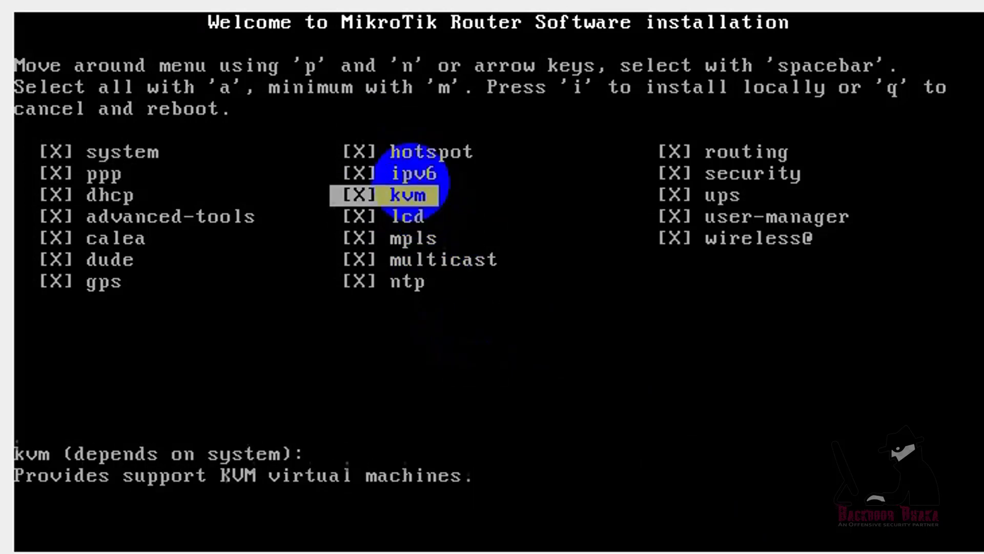
pyautogui.press('space')
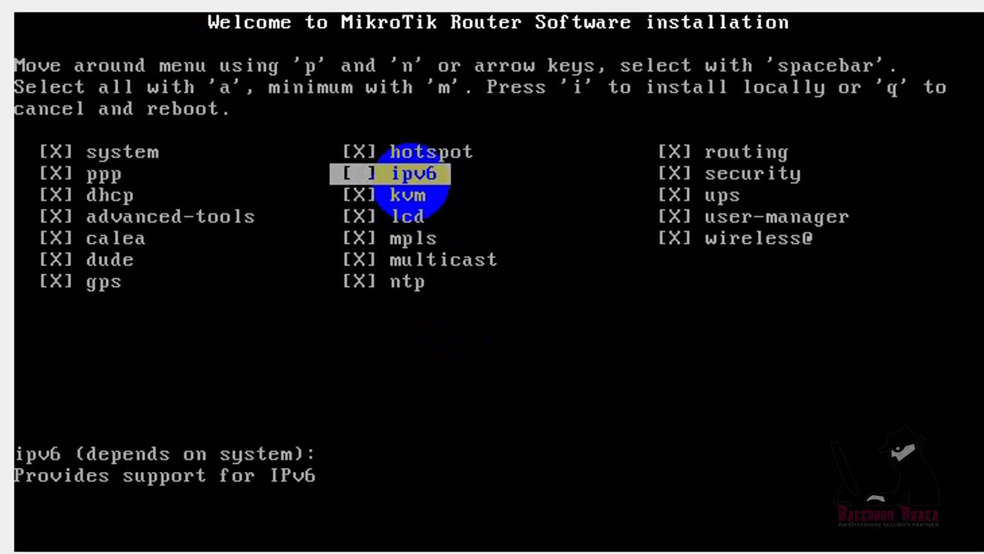
pyautogui.press('i')
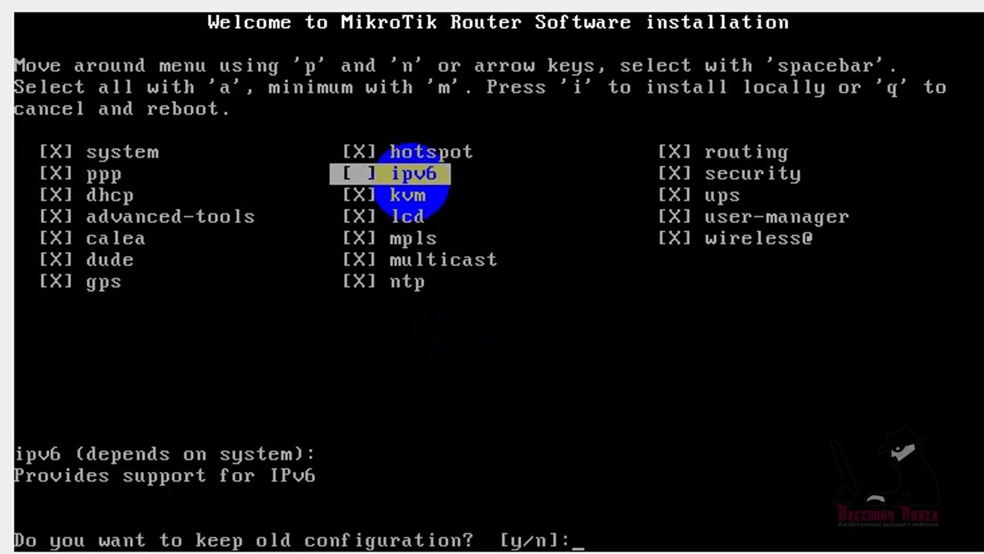
pyautogui.write('n]:')
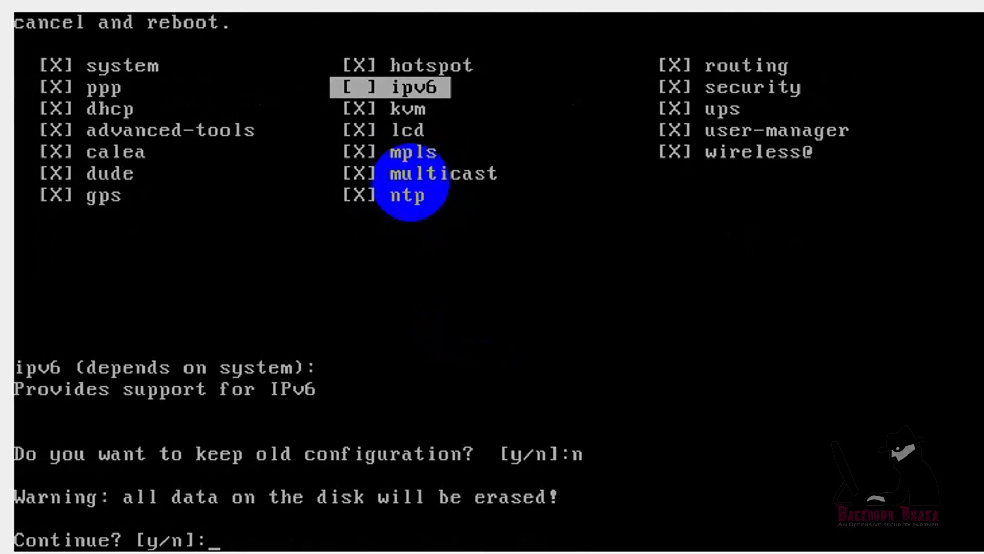
pyautogui.write('y')
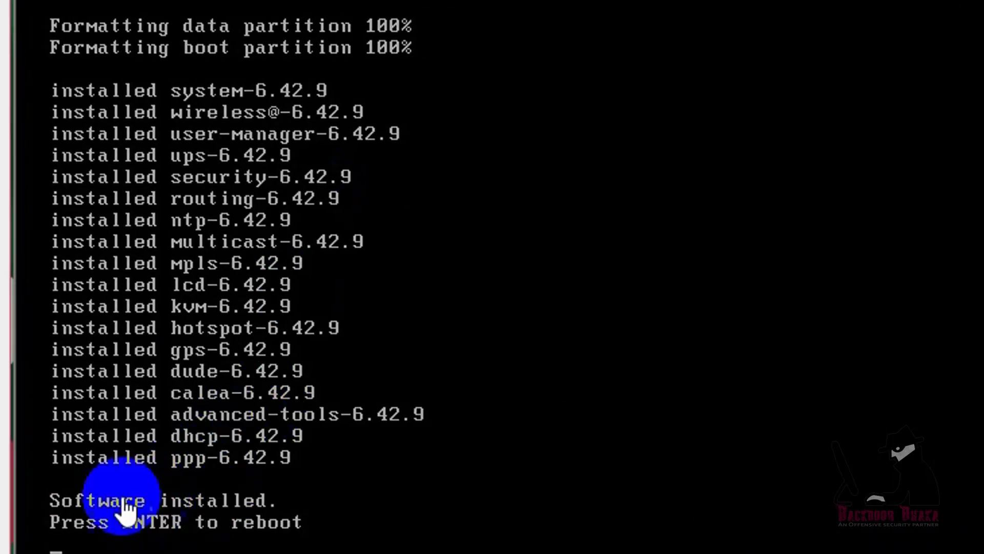
# Step: Reboot the VMware MikroTik VM after installation to reach the RouterOS 6.42.9 login prompt
pyautogui.click(482, 462)
pyautogui.press('Return')
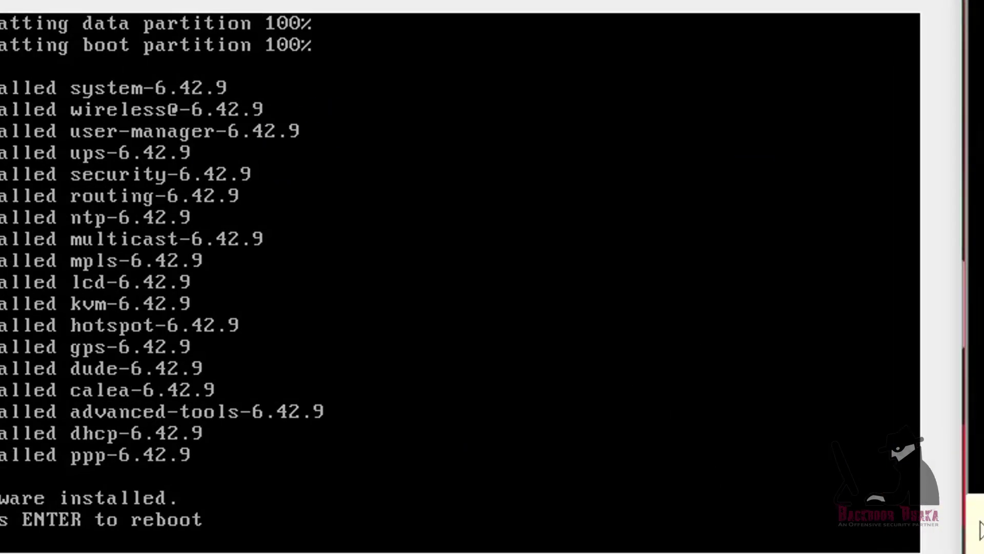
pyautogui.click(428, 85)
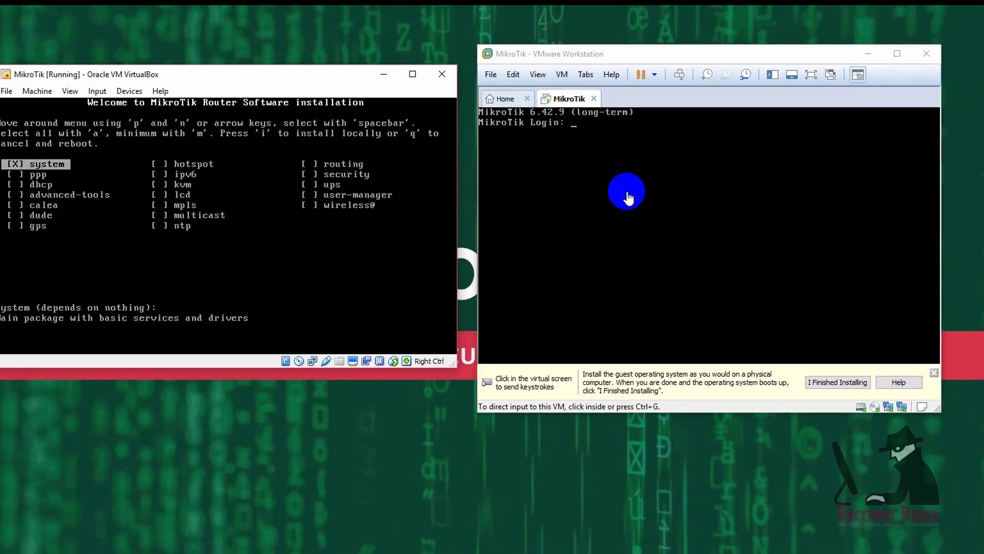
# Step: Close the VirtualBox MikroTik VM window, choosing 'Power off the machine'
pyautogui.click(629, 151)
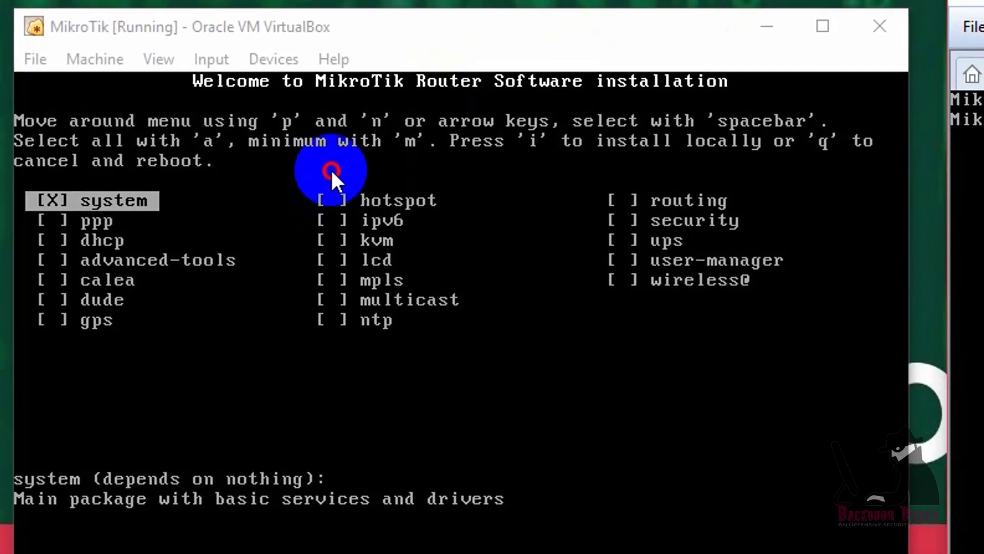
pyautogui.click(878, 23)
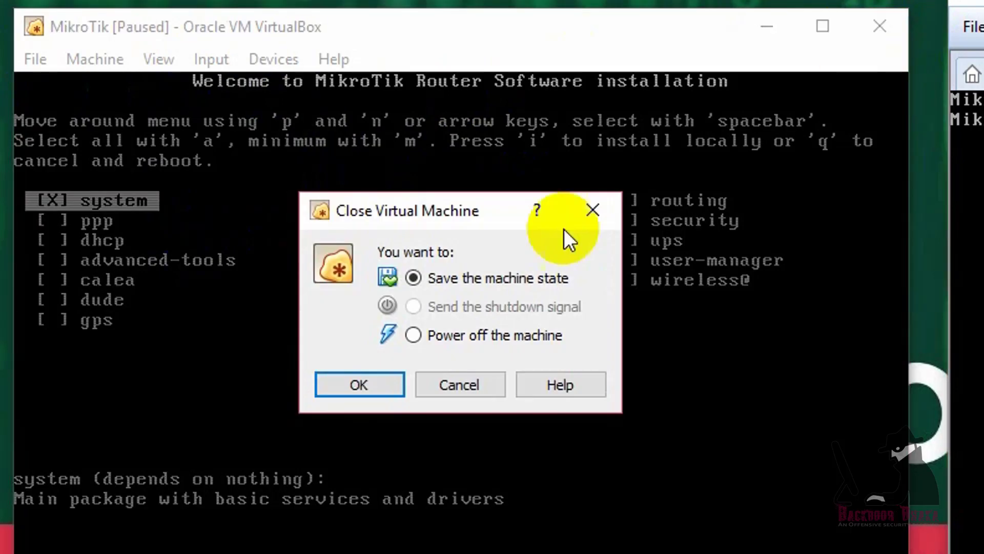
pyautogui.click(410, 334)
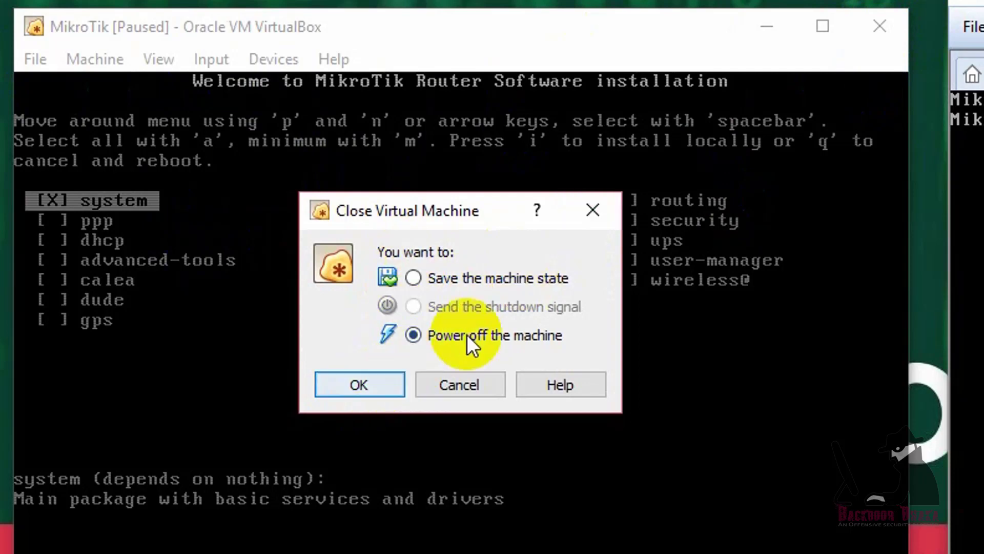
pyautogui.click(365, 387)
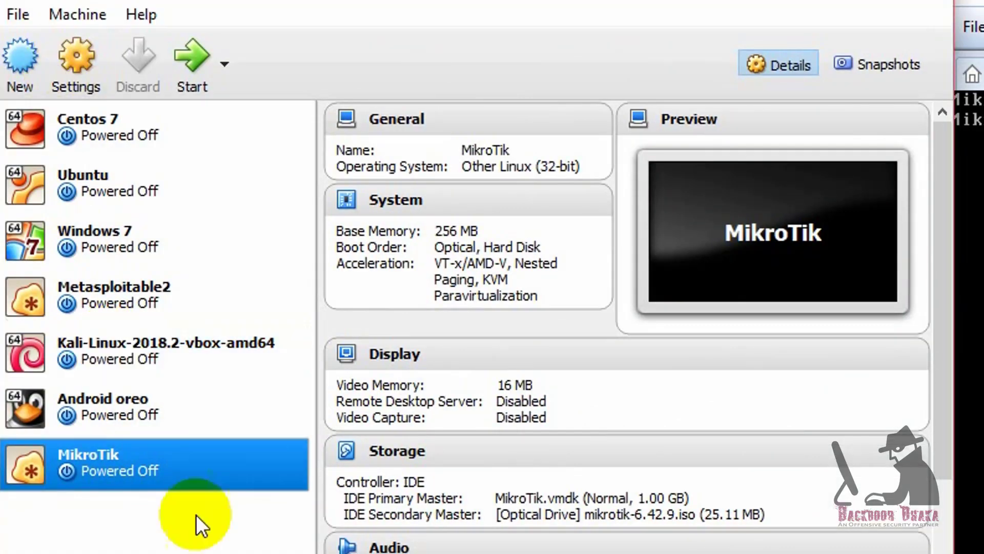
# Step: Move Hard Disk above Optical in the System boot order and save the settings
pyautogui.click(76, 57)
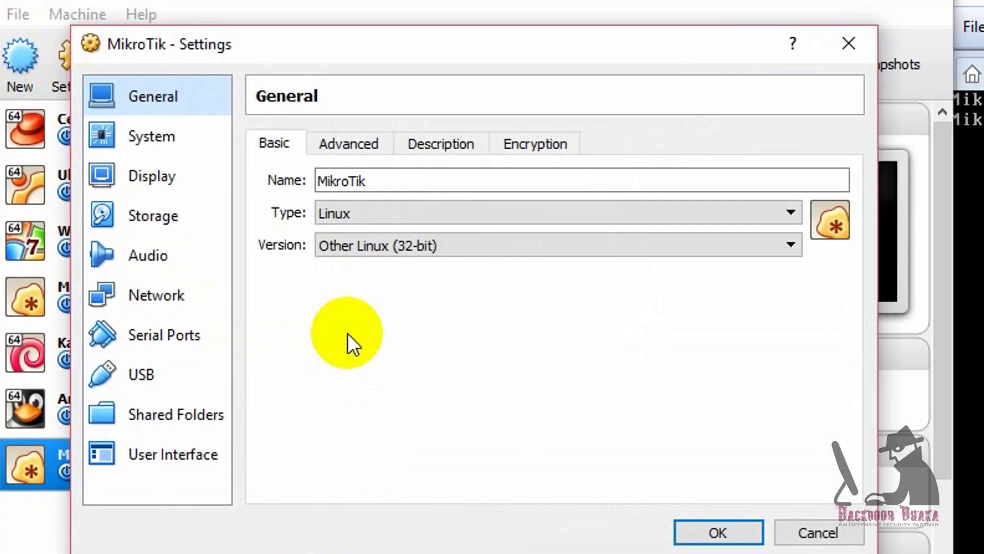
pyautogui.click(149, 175)
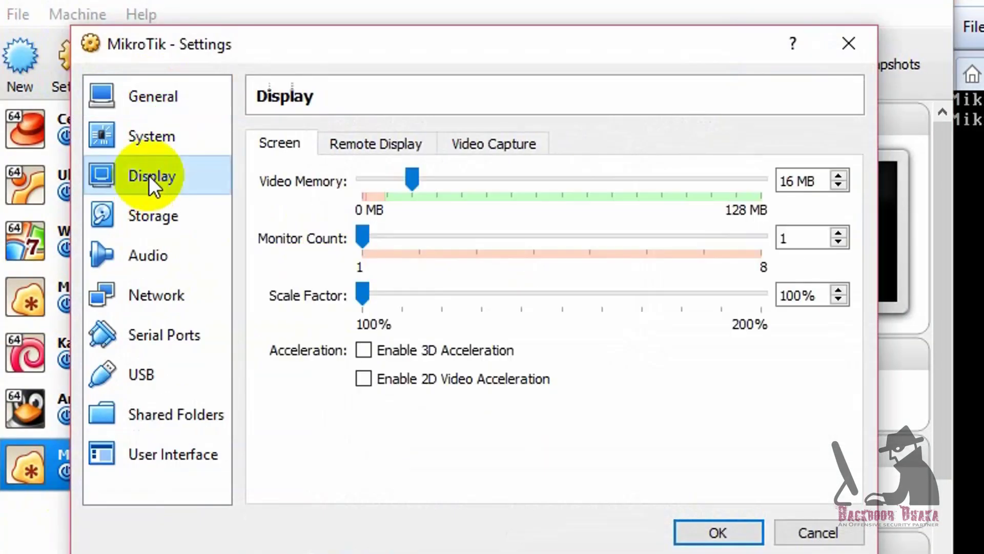
pyautogui.click(153, 150)
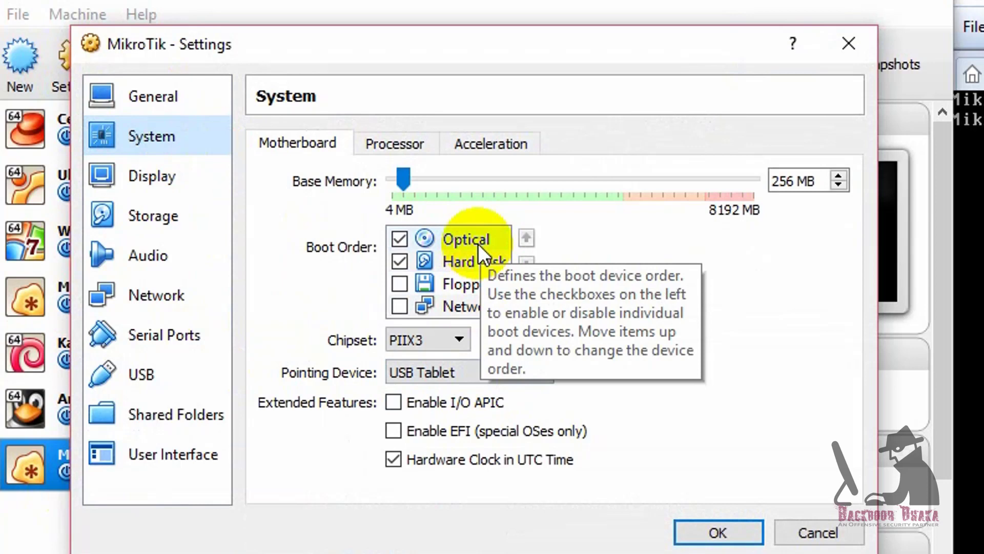
pyautogui.click(478, 264)
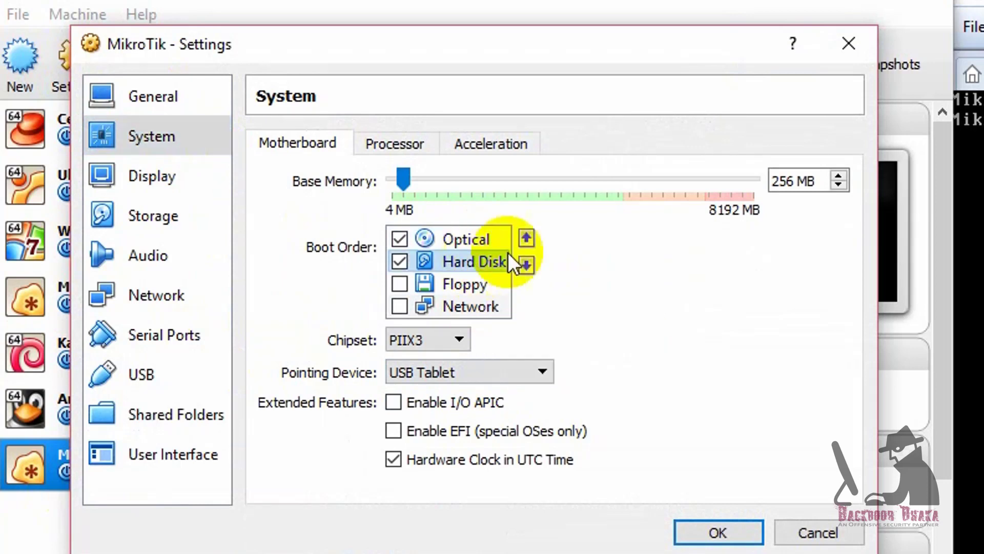
pyautogui.click(524, 238)
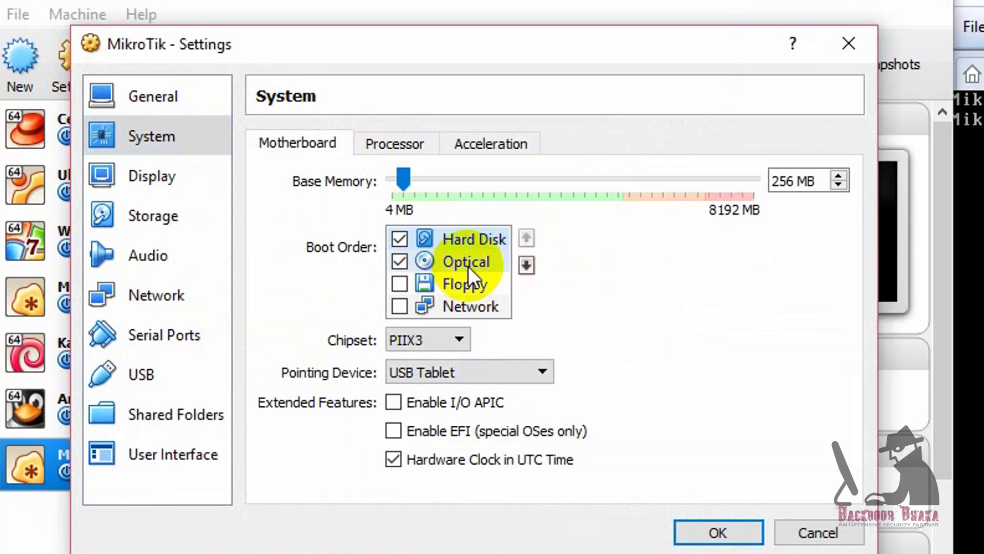
pyautogui.click(716, 532)
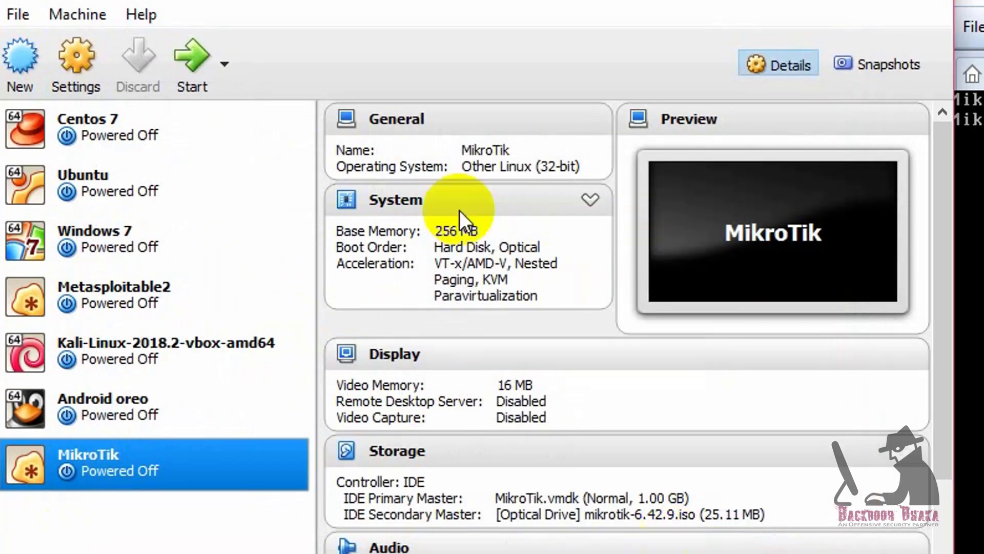
# Step: Start the VirtualBox MikroTik VM and dismiss the auto-capture and mouse-integration notices
pyautogui.click(181, 60)
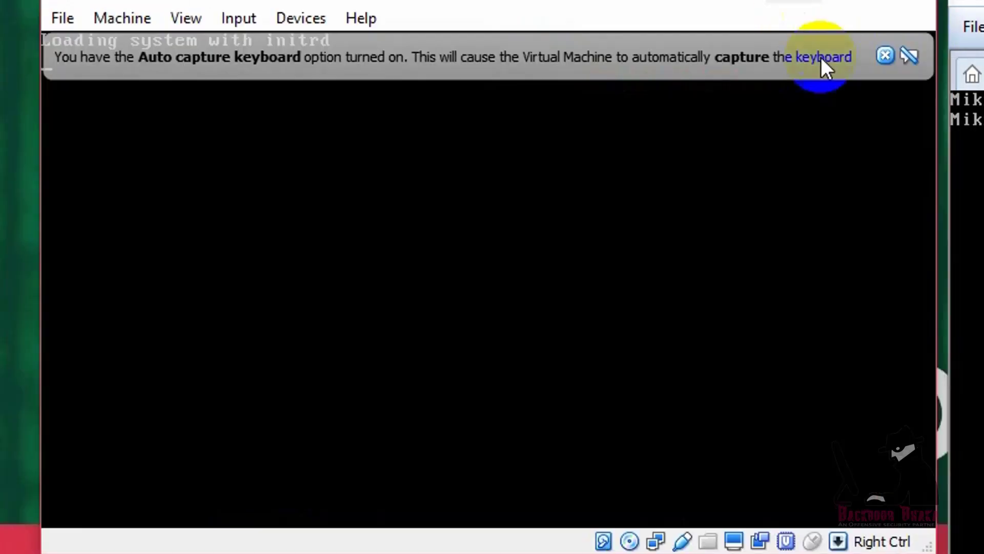
pyautogui.click(885, 59)
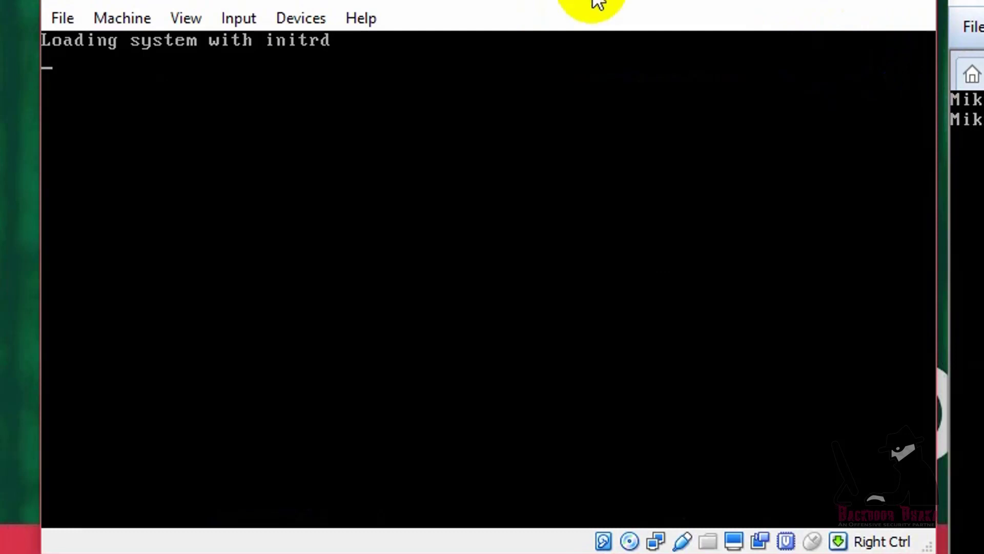
pyautogui.moveTo(593, 1); pyautogui.dragTo(579, 41)
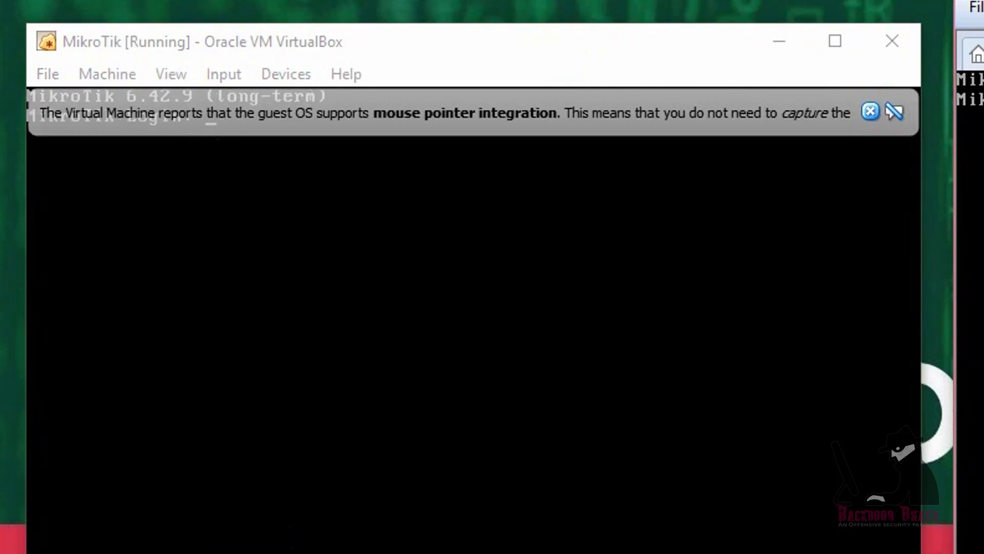
pyautogui.click(870, 111)
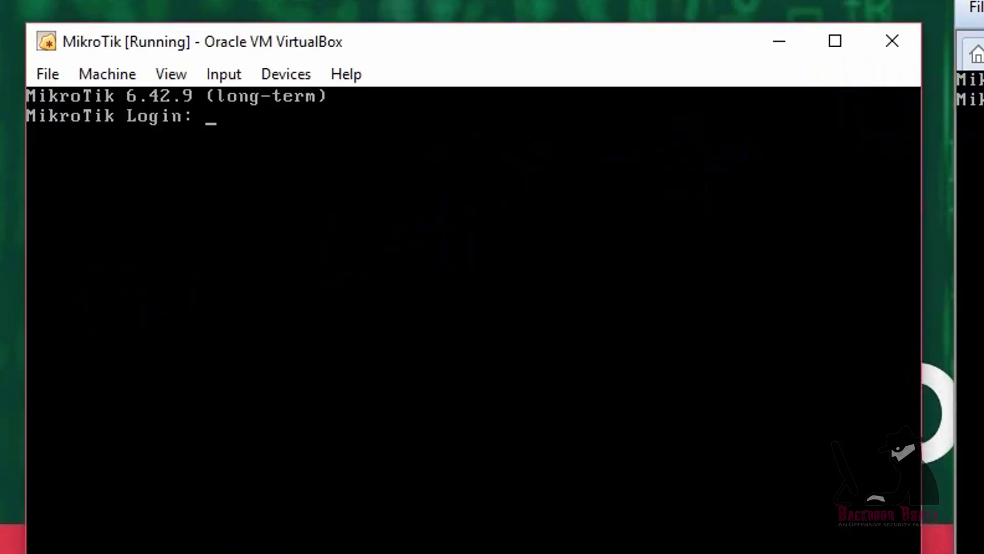
pyautogui.click(983, 120)
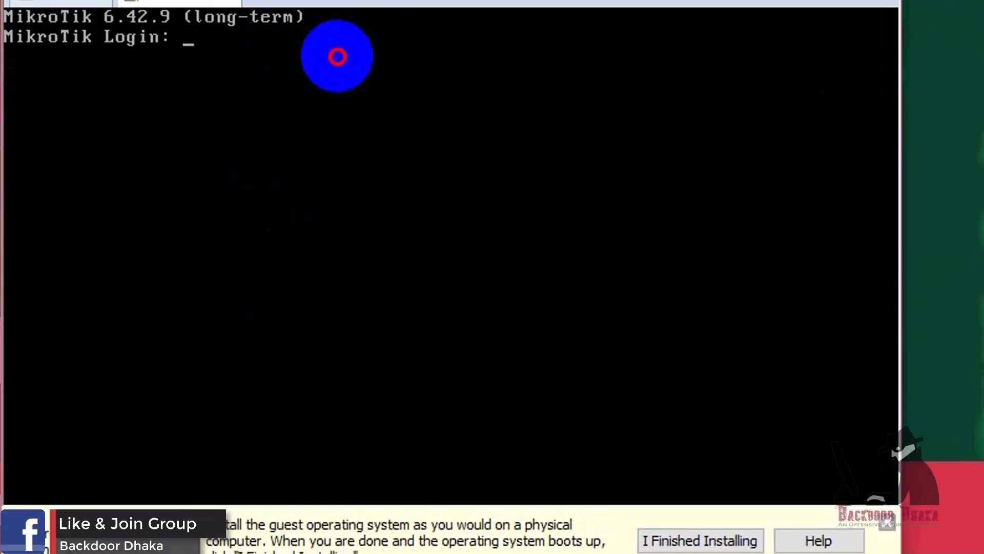
# Step: Log in to RouterOS as admin with a blank password
pyautogui.write('admin')
pyautogui.press('Return')
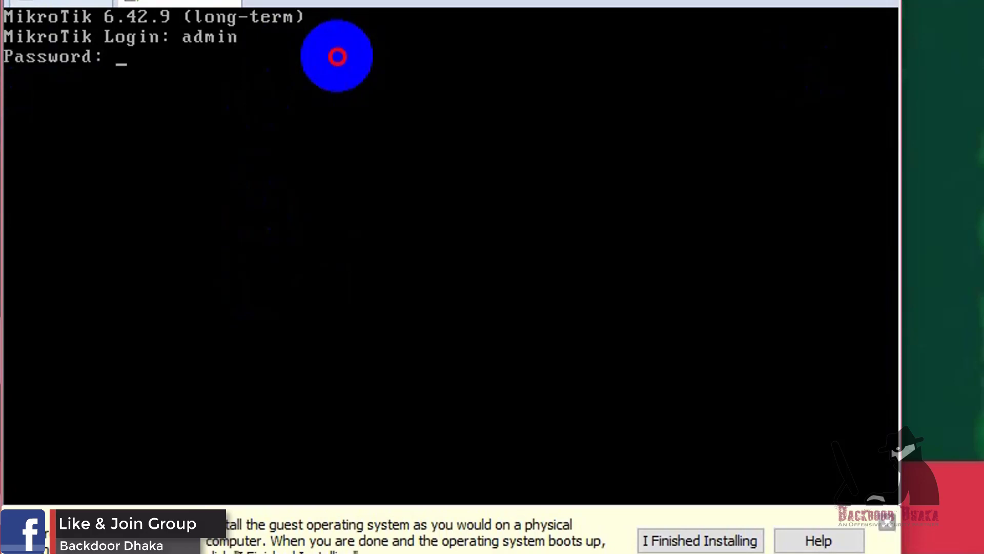
pyautogui.press('Return')
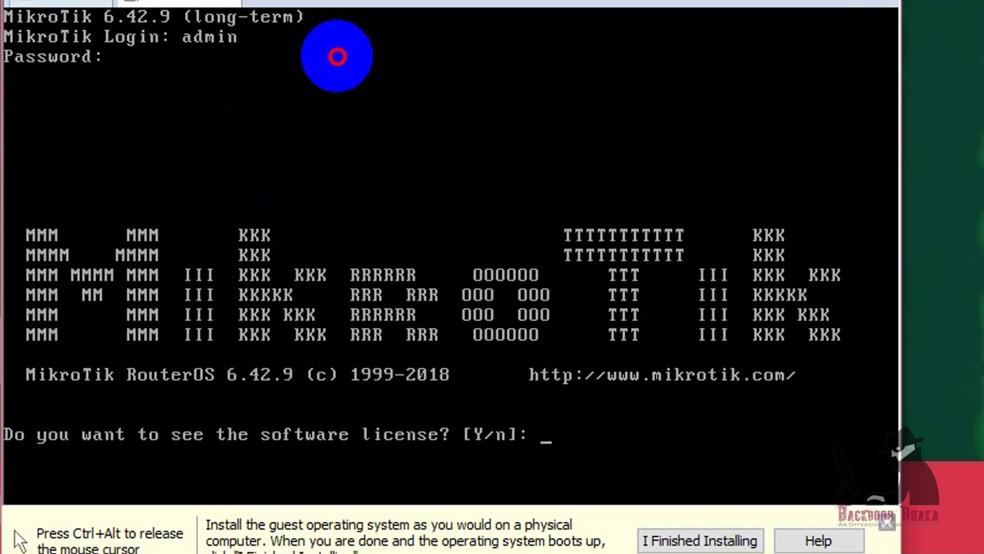
# Step: Answer y to the licence, page through it, then run 'system license print'
pyautogui.write('y')
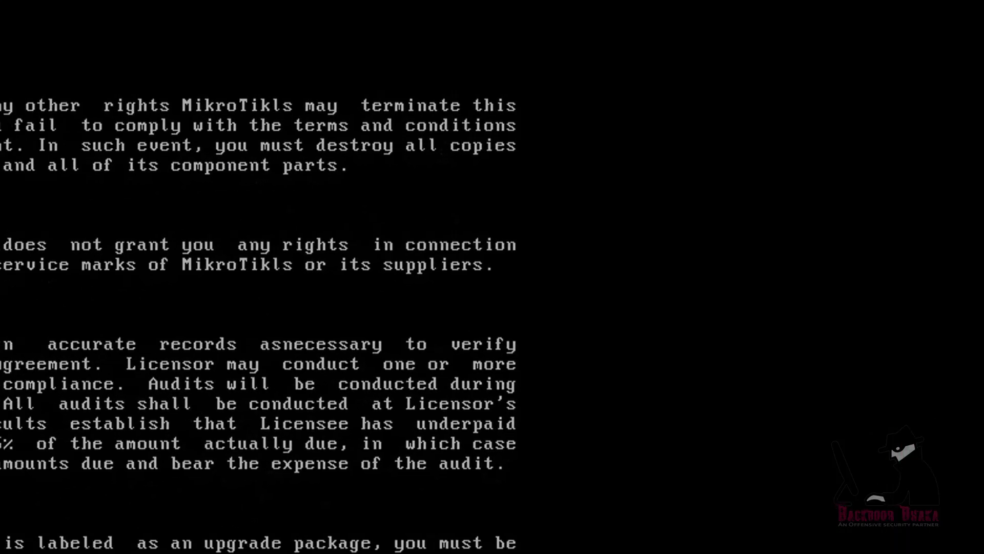
pyautogui.press('Return')
pyautogui.press('Return')
pyautogui.press('Return')
pyautogui.press('Return')
pyautogui.press('Return')
pyautogui.press('Return')
pyautogui.press('Return')
pyautogui.press('Return')
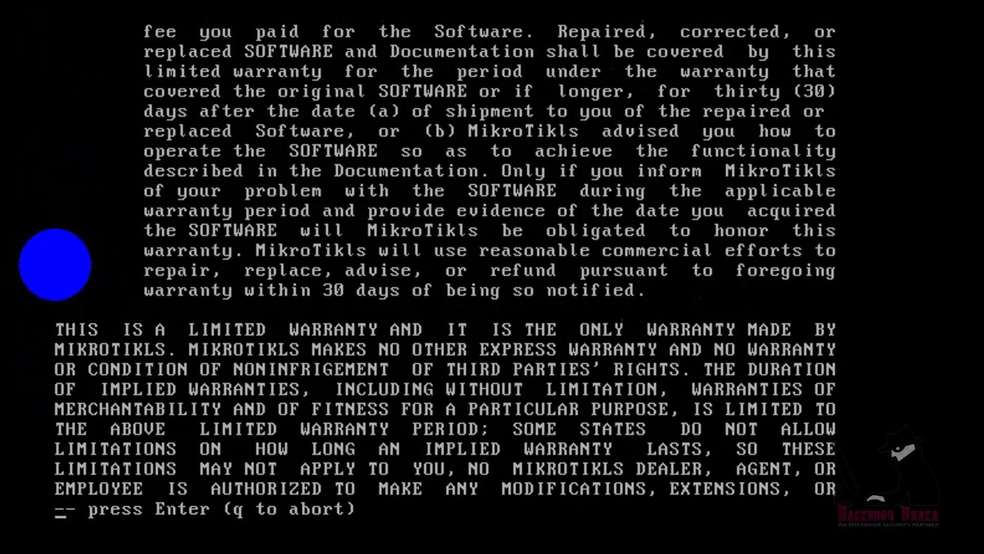
pyautogui.press('Return')
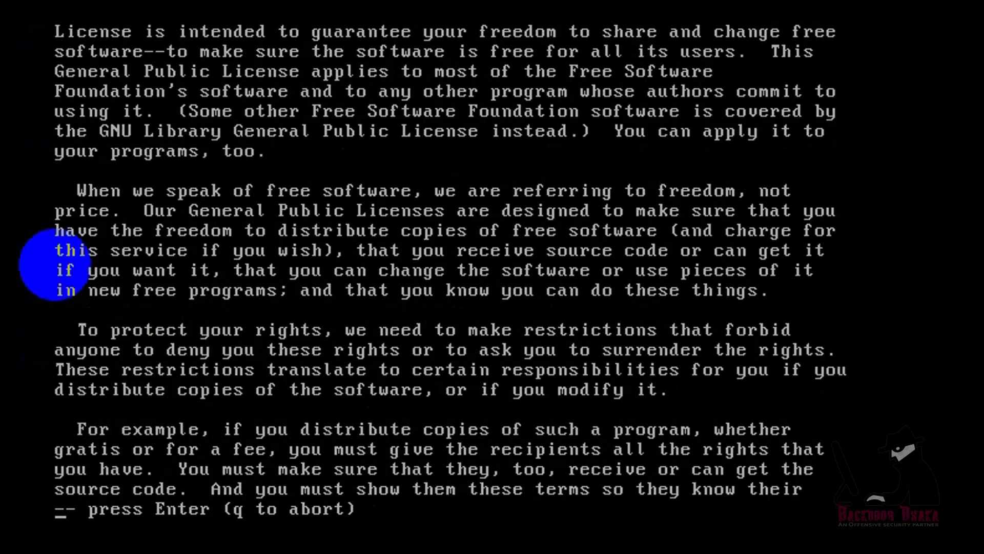
pyautogui.press('Return')
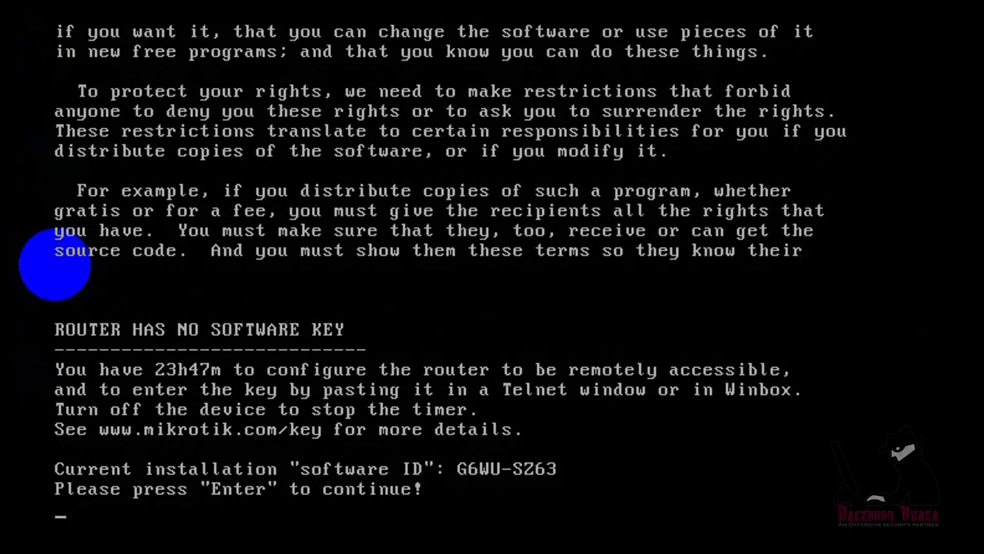
pyautogui.press('Return')
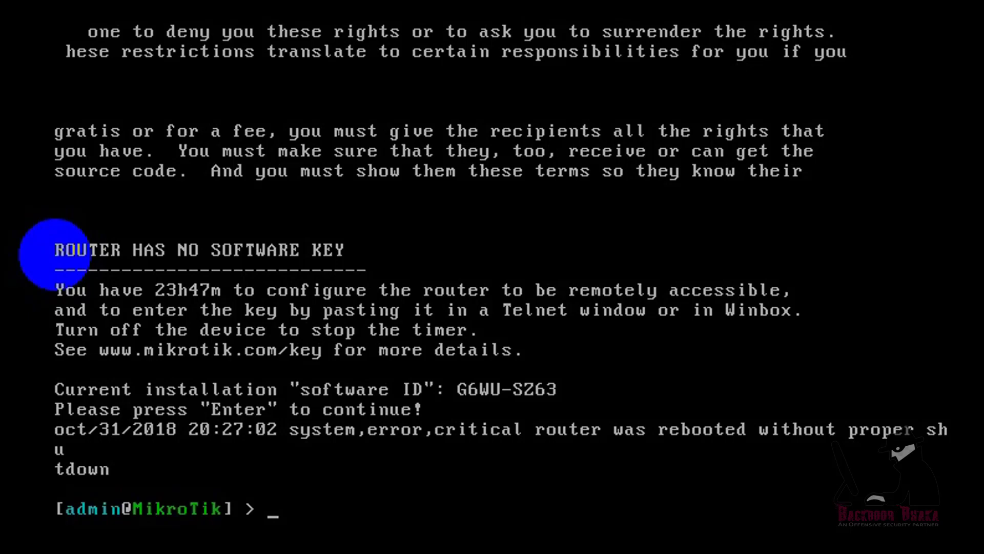
pyautogui.write('syste')
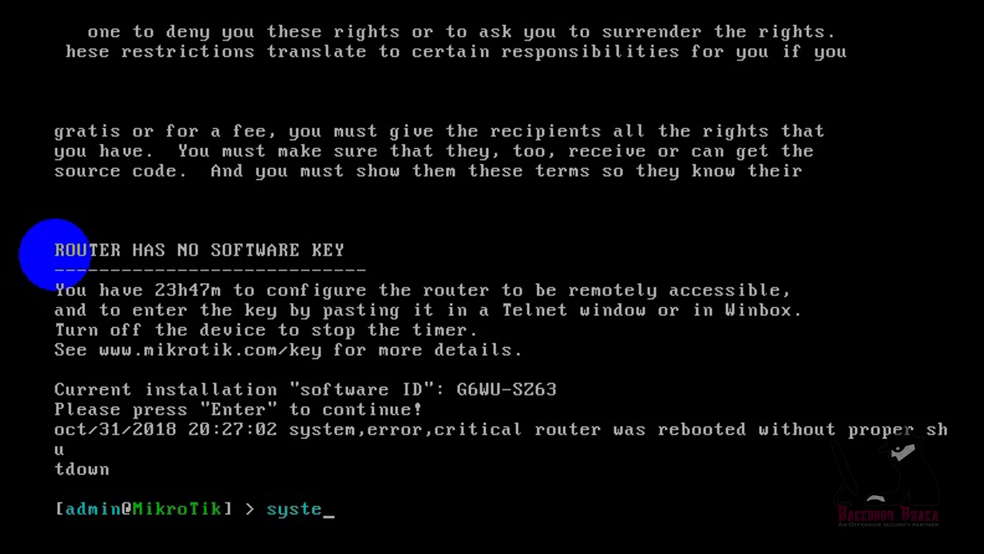
pyautogui.write('m license print')
pyautogui.press('Return')
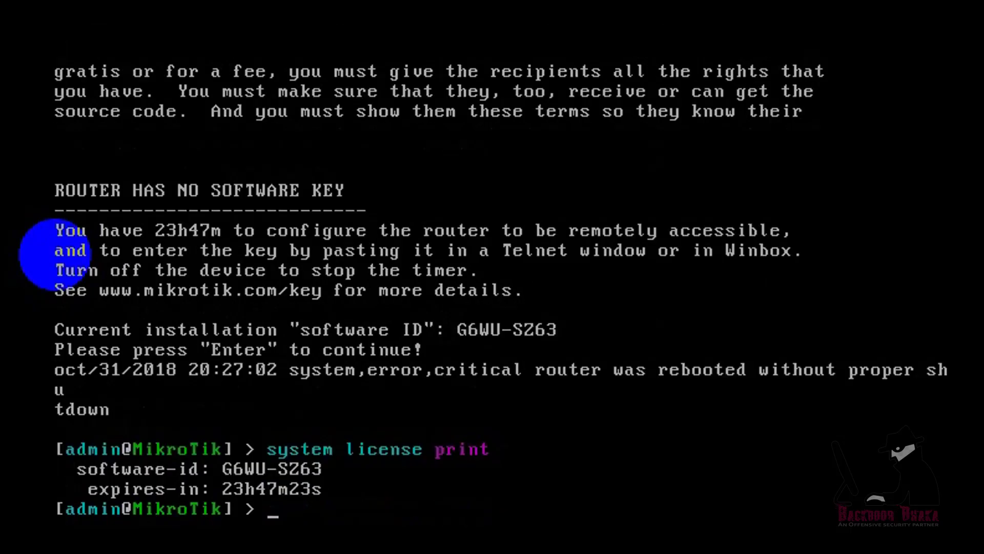